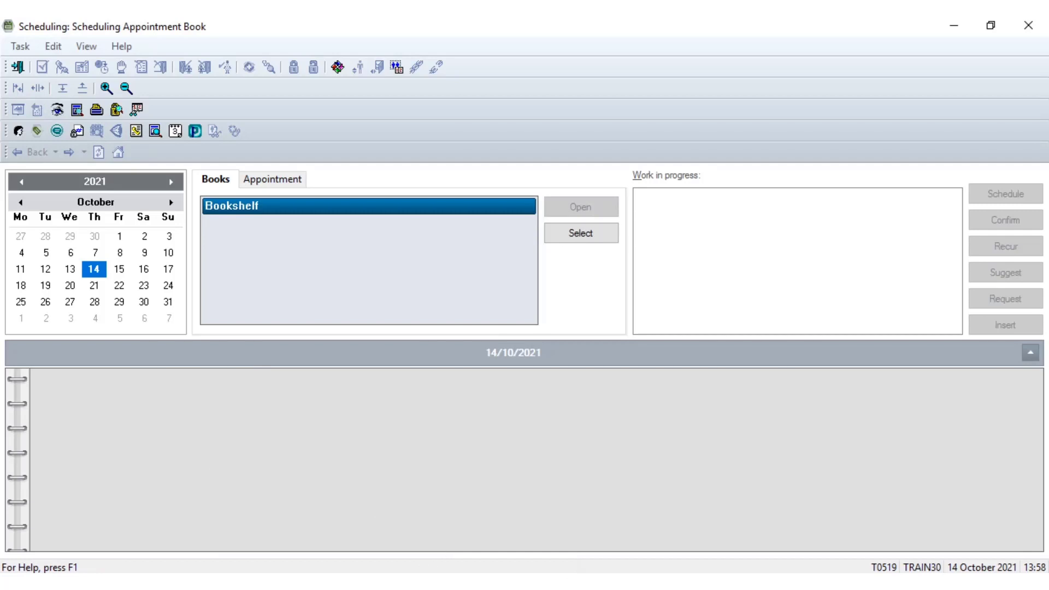
# Open the Schedule Enquiry window from the Scheduling Appointment Book
pyautogui.click(391, 582)
pyautogui.click(443, 543)
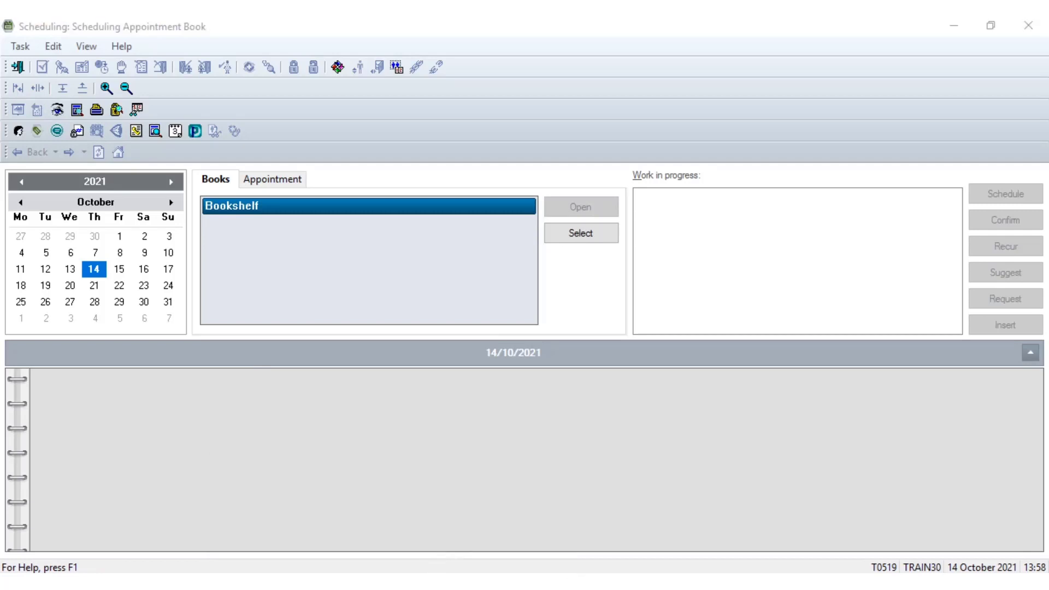
pyautogui.click(441, 541)
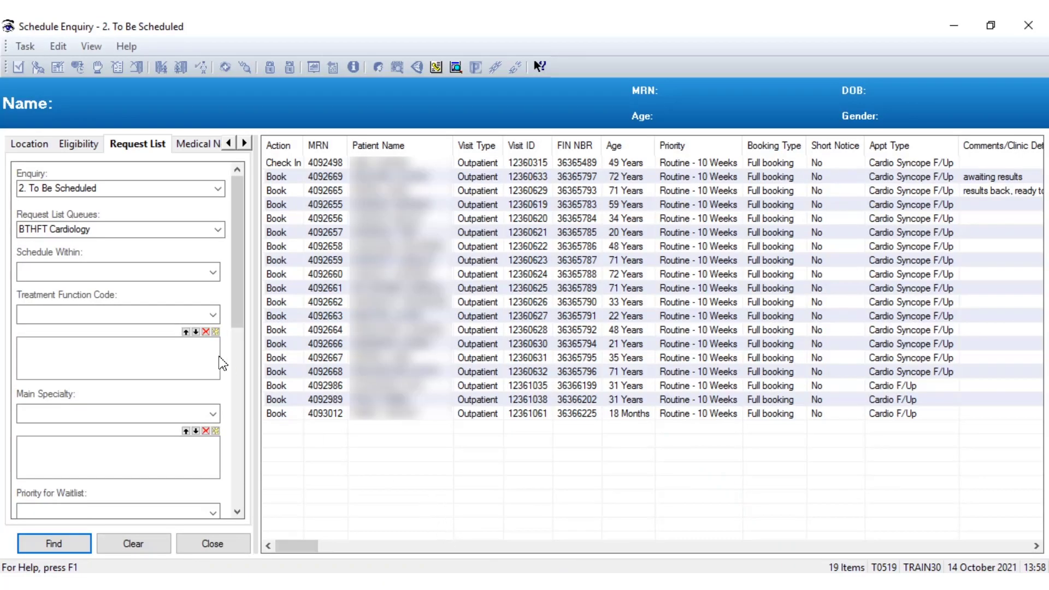
# Run the "2. To Be Scheduled" enquiry for the BTHFT Cardiology request list queue
pyautogui.click(218, 190)
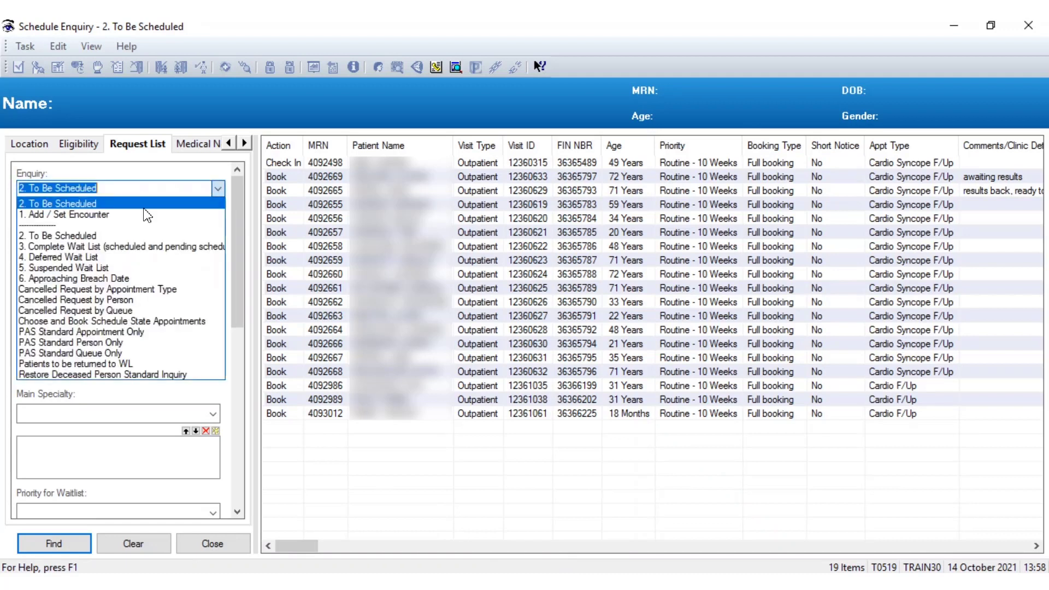
pyautogui.click(50, 202)
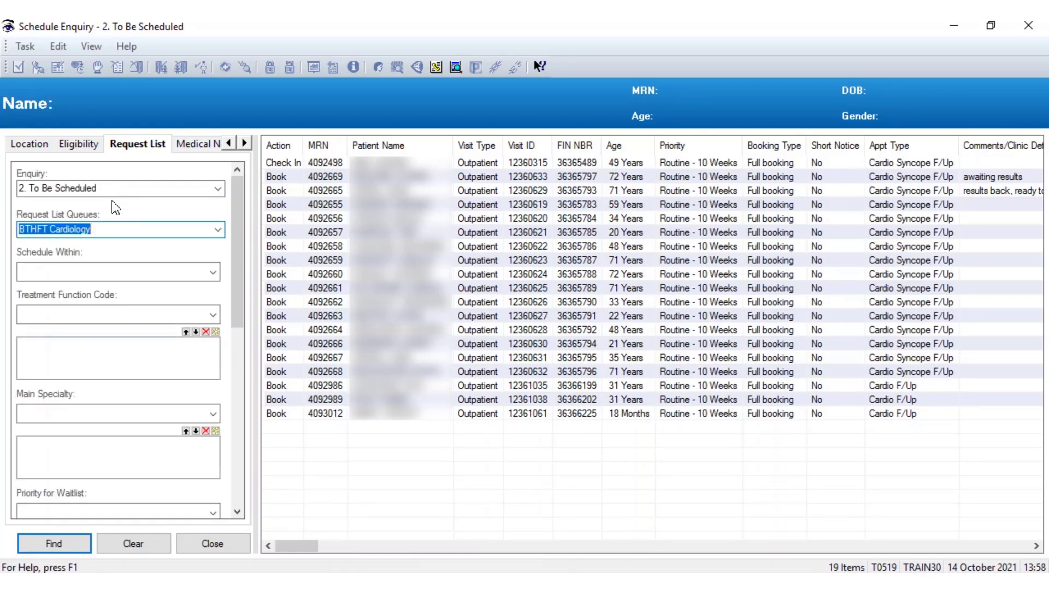
pyautogui.click(218, 230)
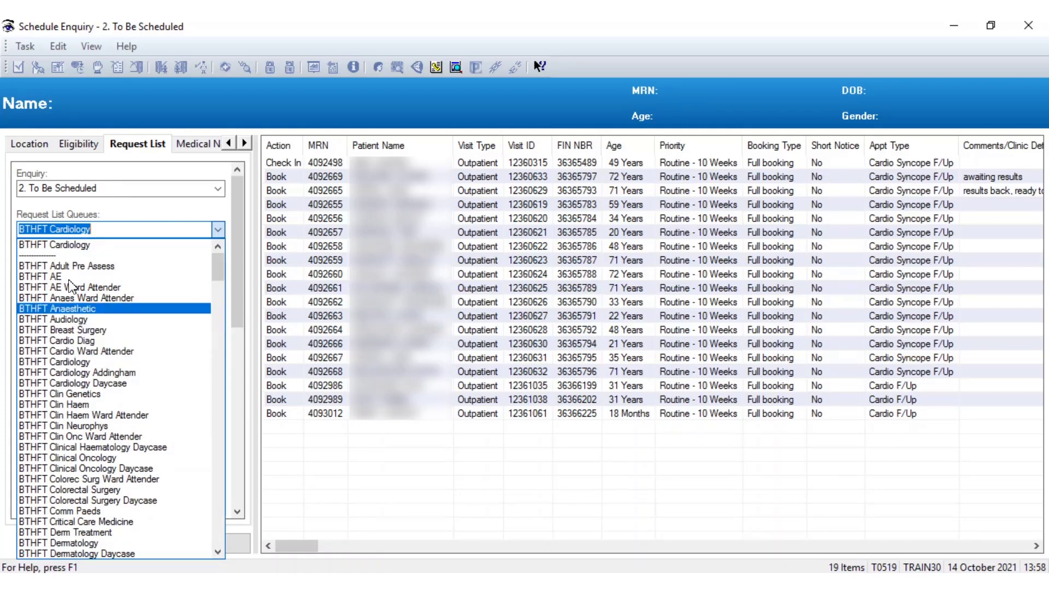
pyautogui.click(437, 413)
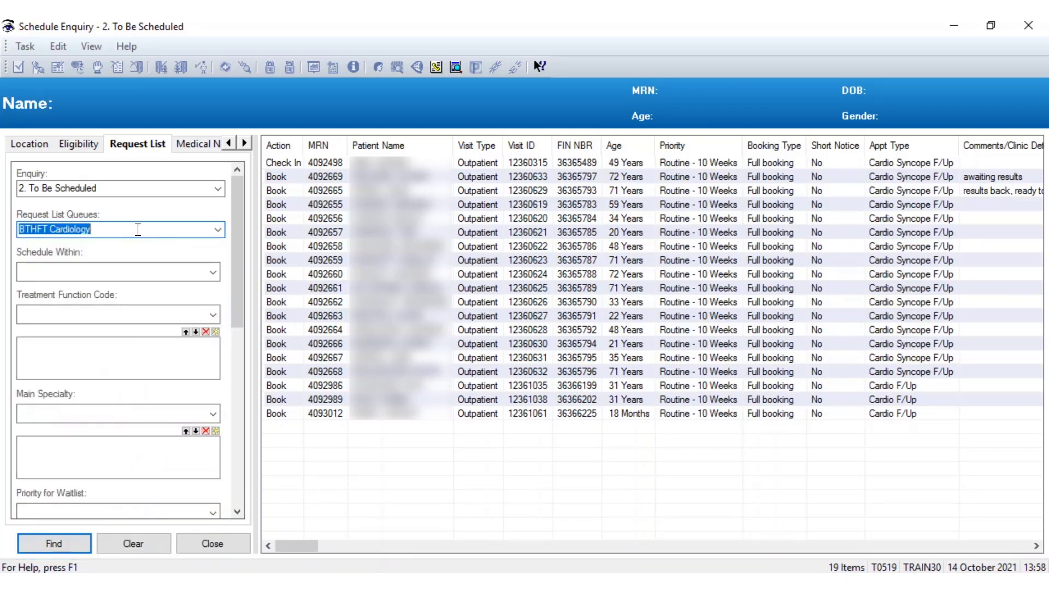
pyautogui.click(37, 545)
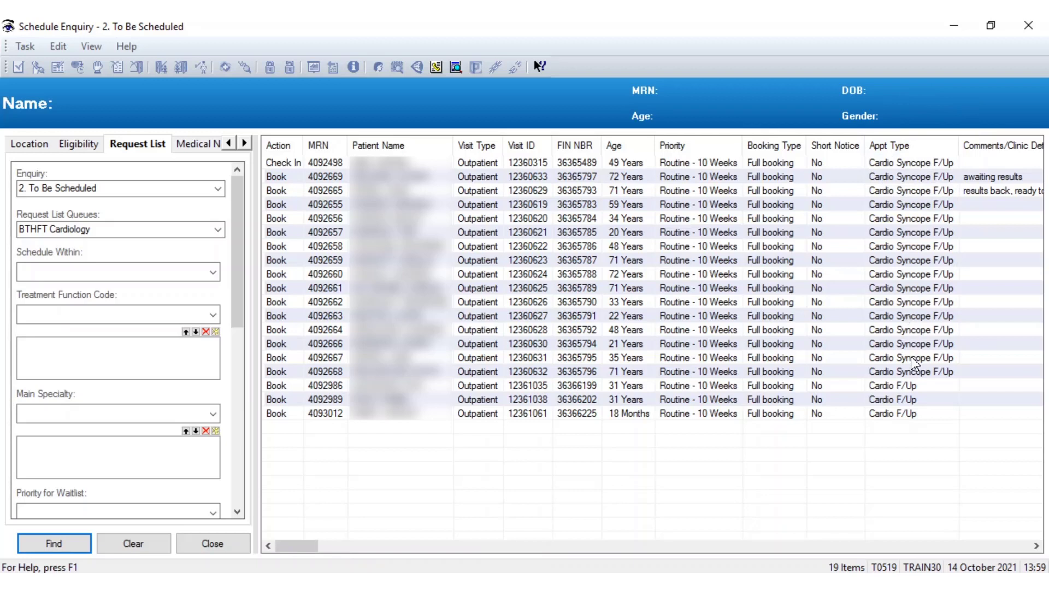
# Review the request list entries, including their Comments/Clinic Details column
pyautogui.click(909, 387)
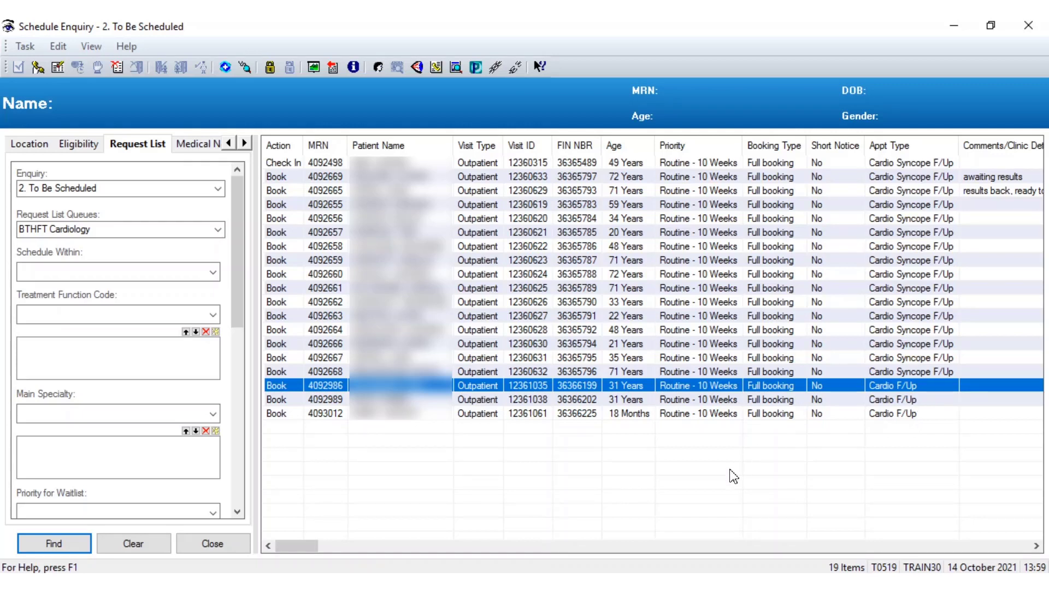
pyautogui.click(571, 474)
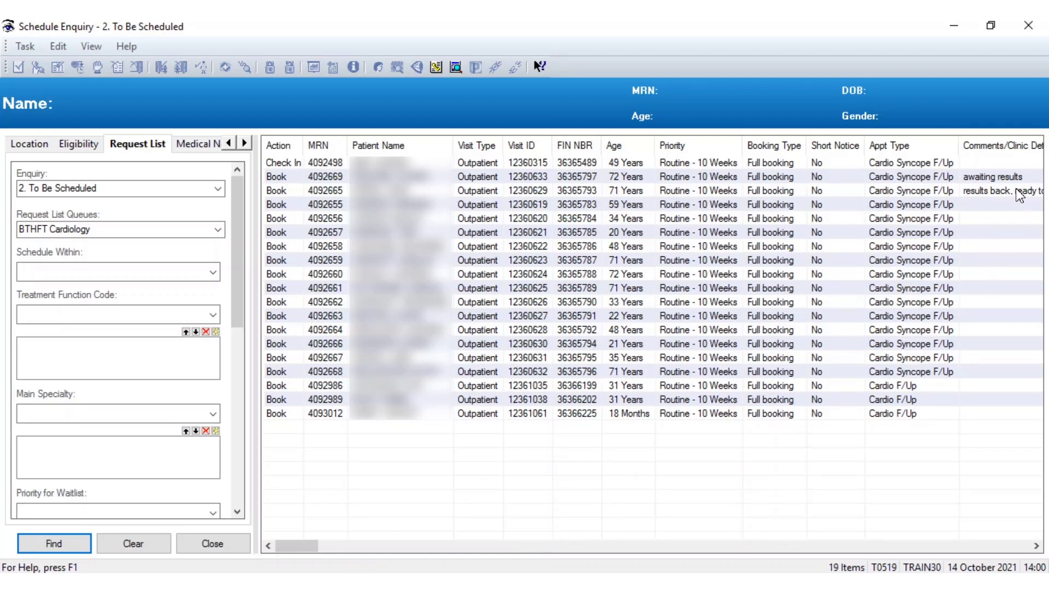
pyautogui.press('ctrl')
pyautogui.press('ctrl')
pyautogui.press('ctrl')
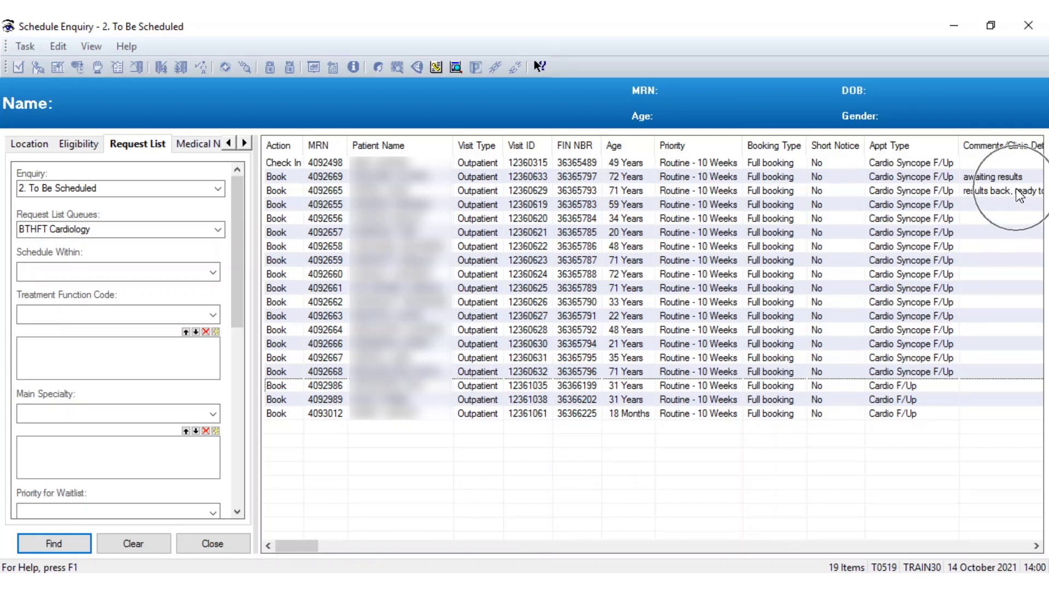
pyautogui.press('ctrl')
pyautogui.press('ctrl')
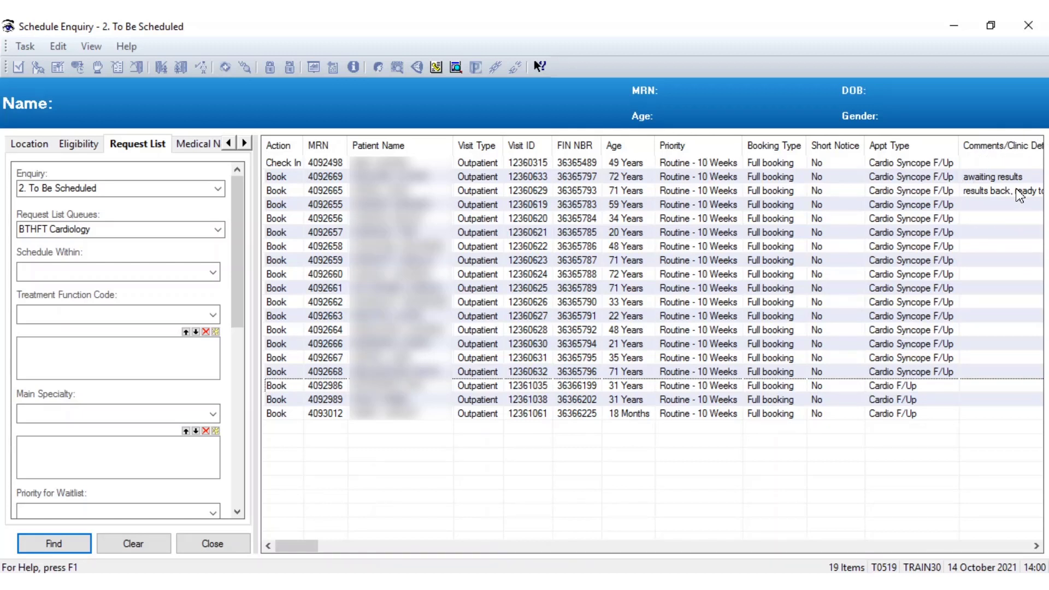
pyautogui.press('ctrl')
pyautogui.click(989, 182)
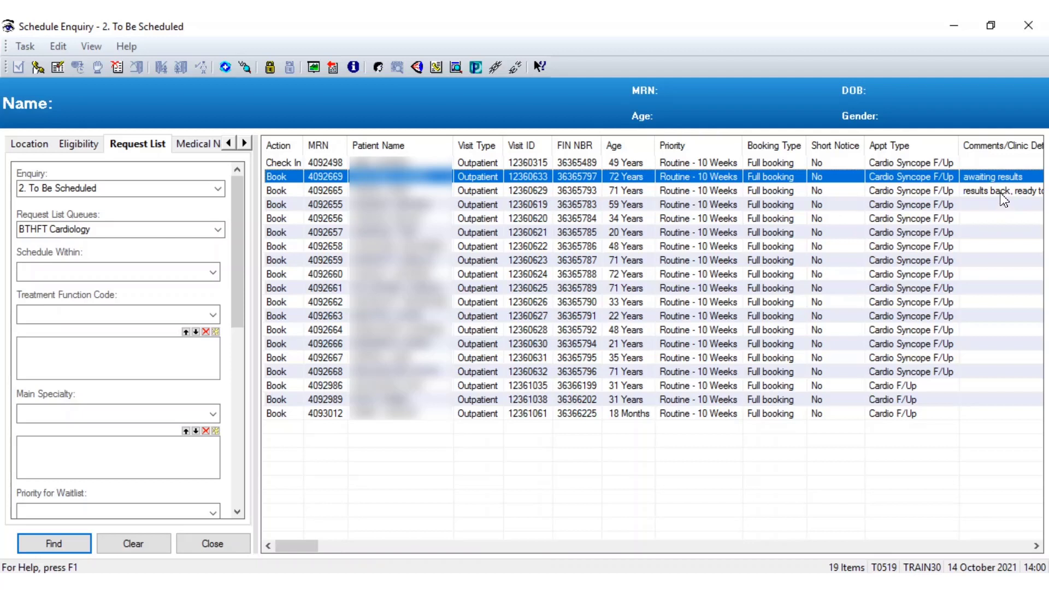
pyautogui.click(974, 193)
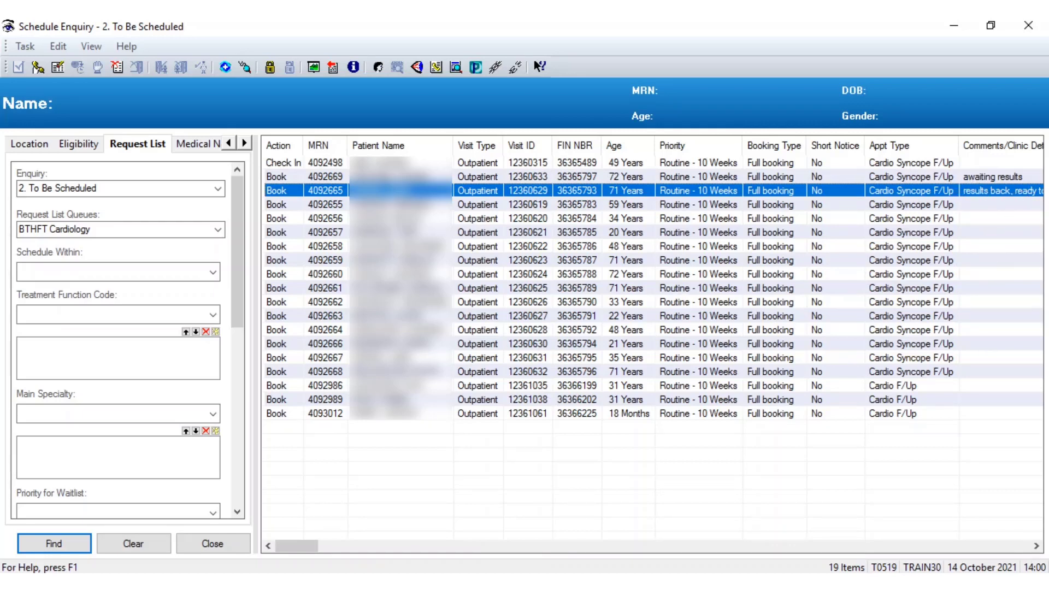
pyautogui.click(1036, 546)
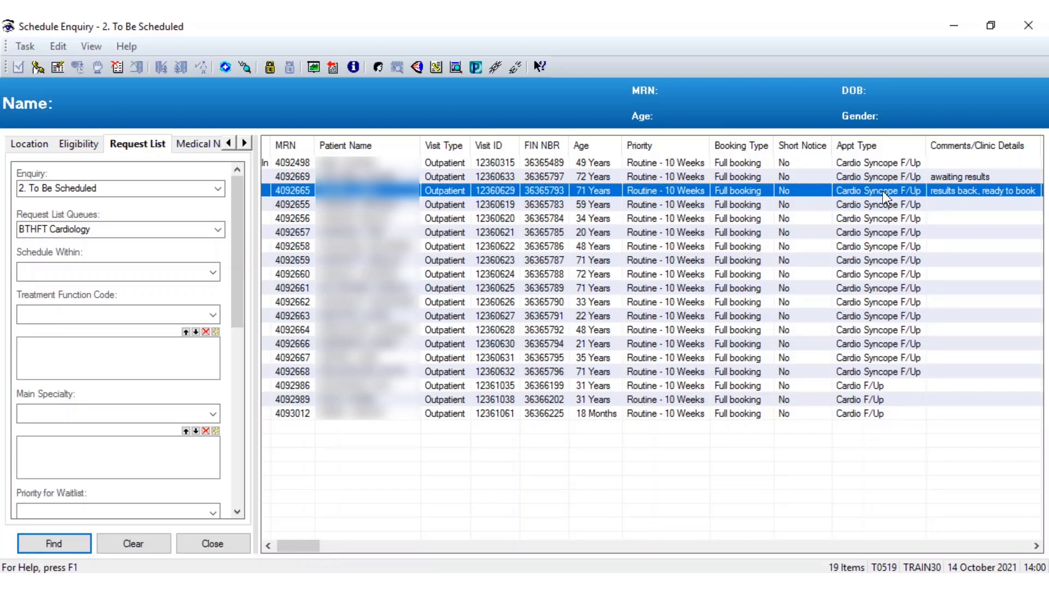
# Select the patient whose comment reads "awaiting results" and launch PowerChart for that patient
pyautogui.click(956, 179)
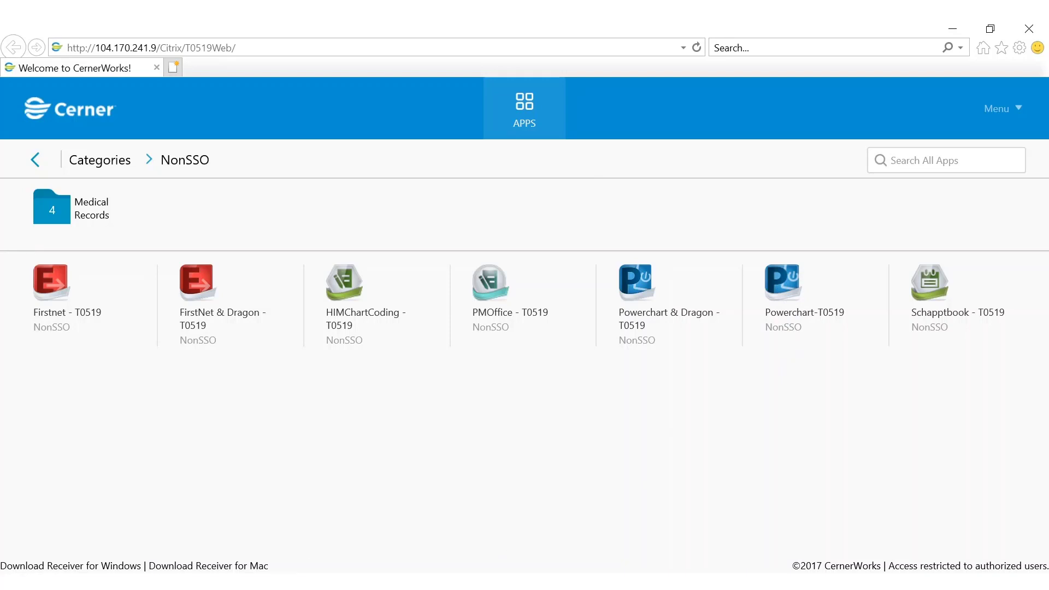
pyautogui.moveTo(449, 556)
pyautogui.click(504, 529)
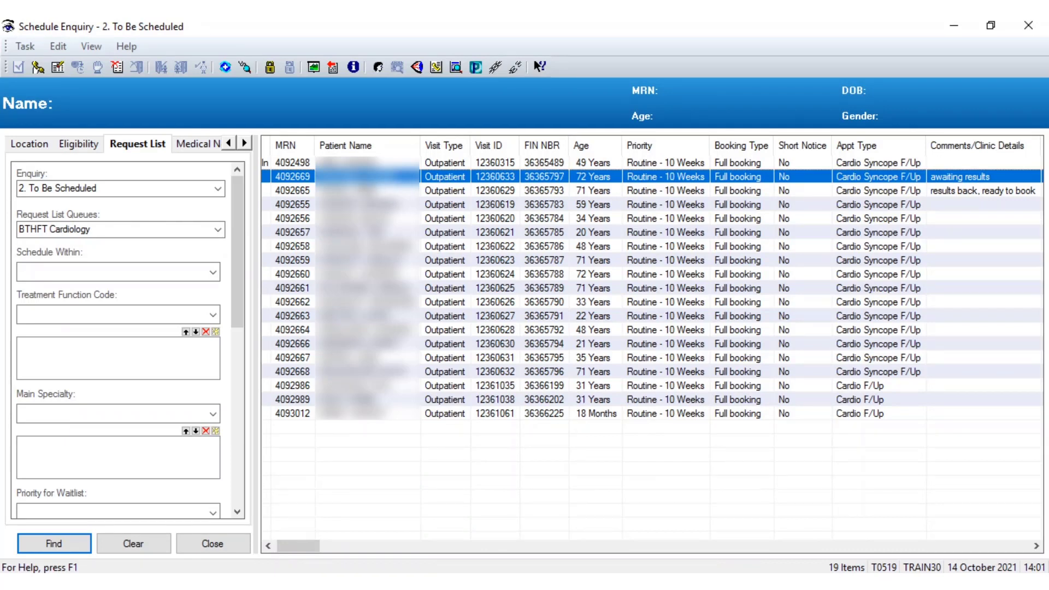
pyautogui.click(477, 68)
pyautogui.click(476, 67)
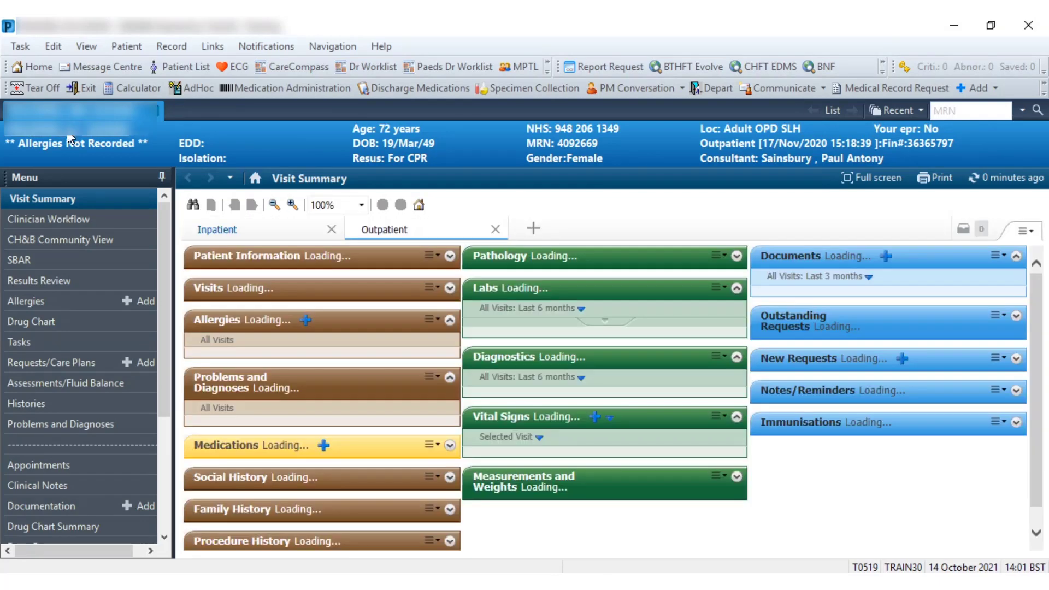
# Return to the Cerner portal, sign in to PowerChart-T0519 with the account password, and dismiss the patient search
pyautogui.click(71, 139)
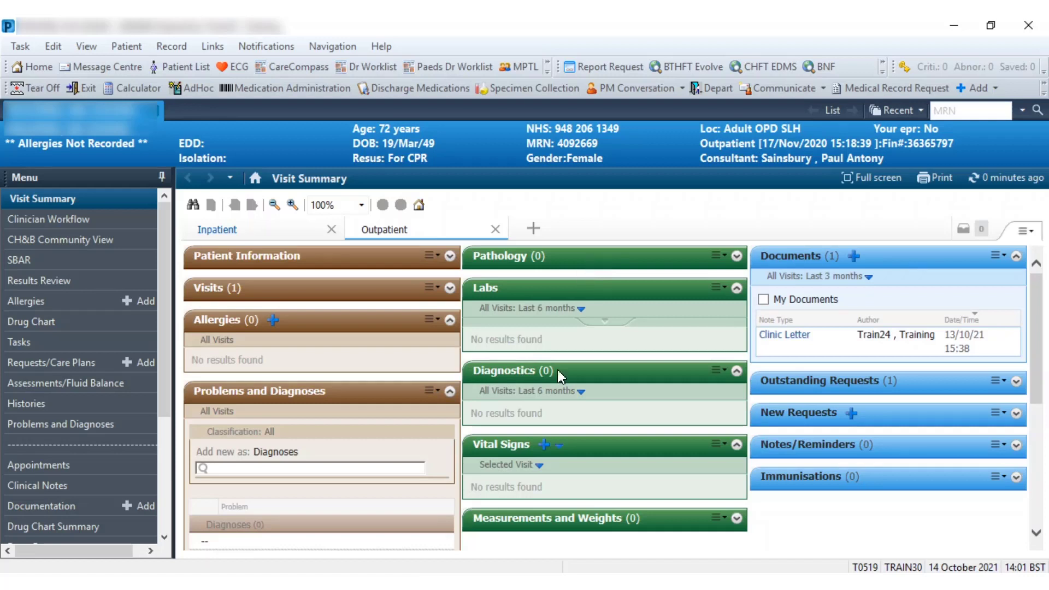
pyautogui.click(390, 582)
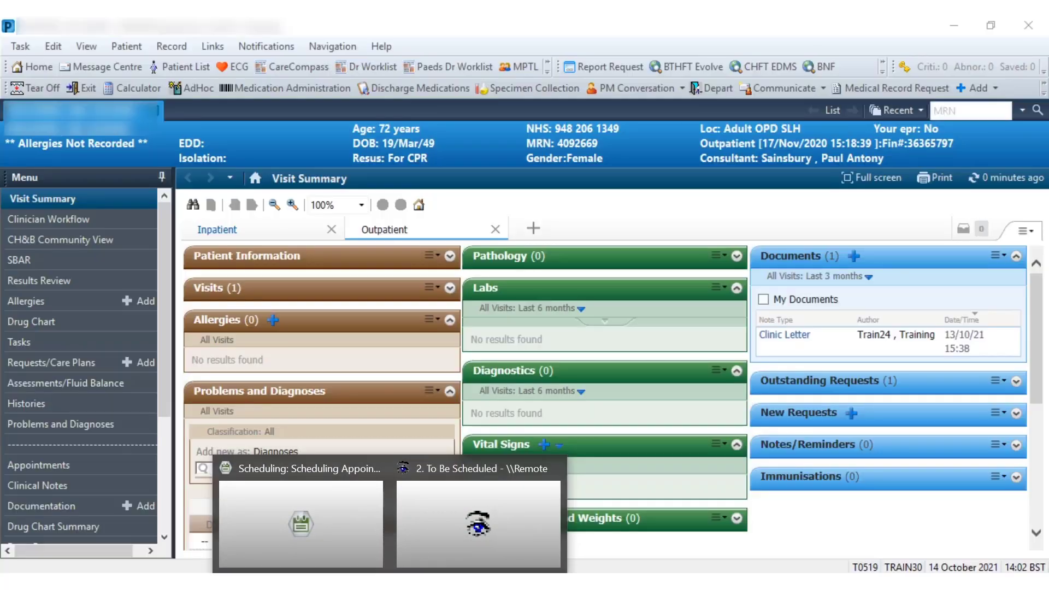
pyautogui.click(430, 583)
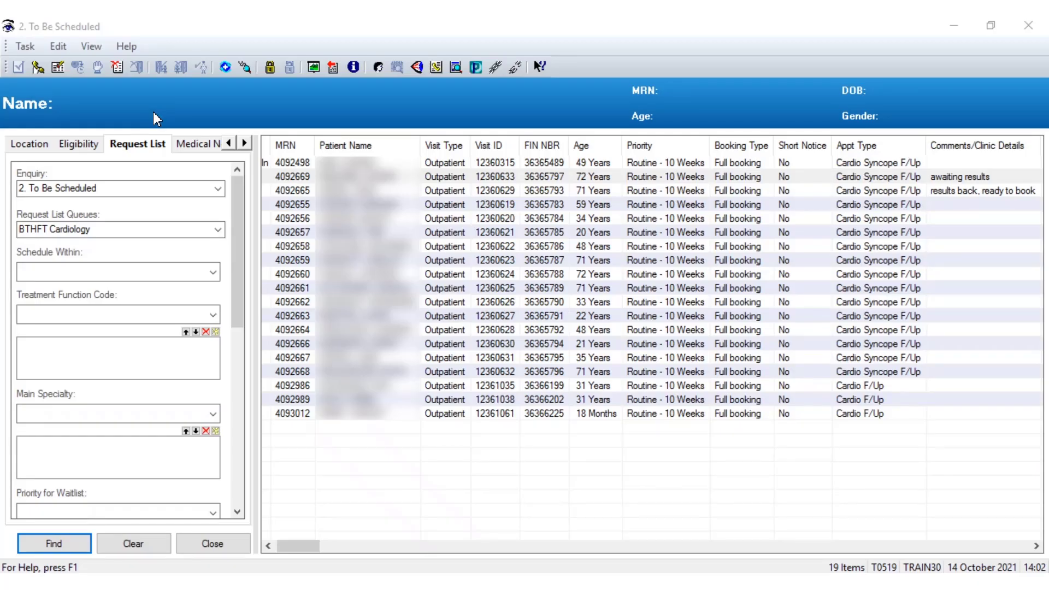
pyautogui.click(210, 543)
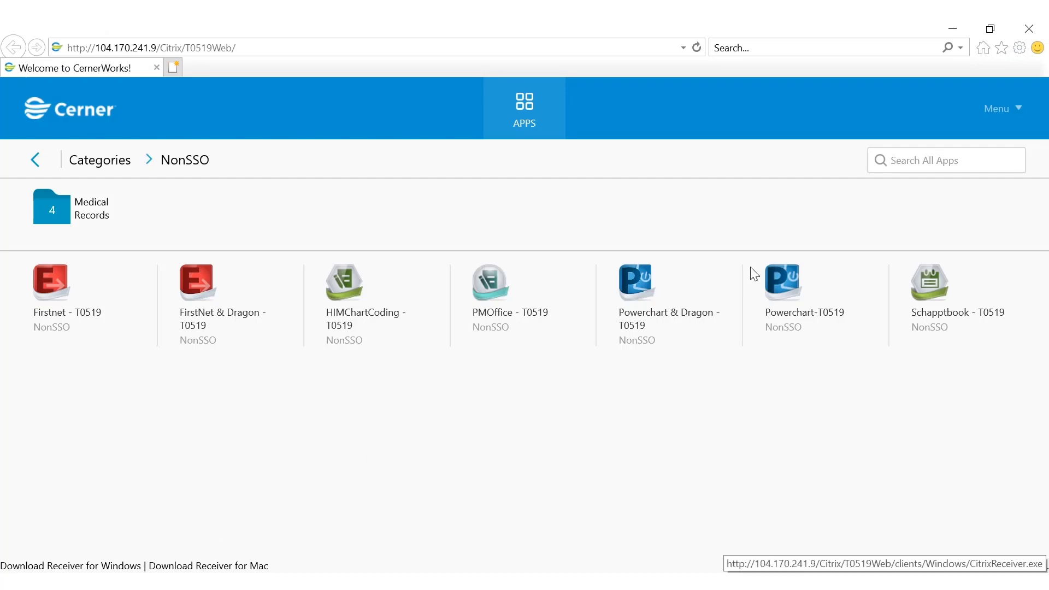
pyautogui.click(796, 299)
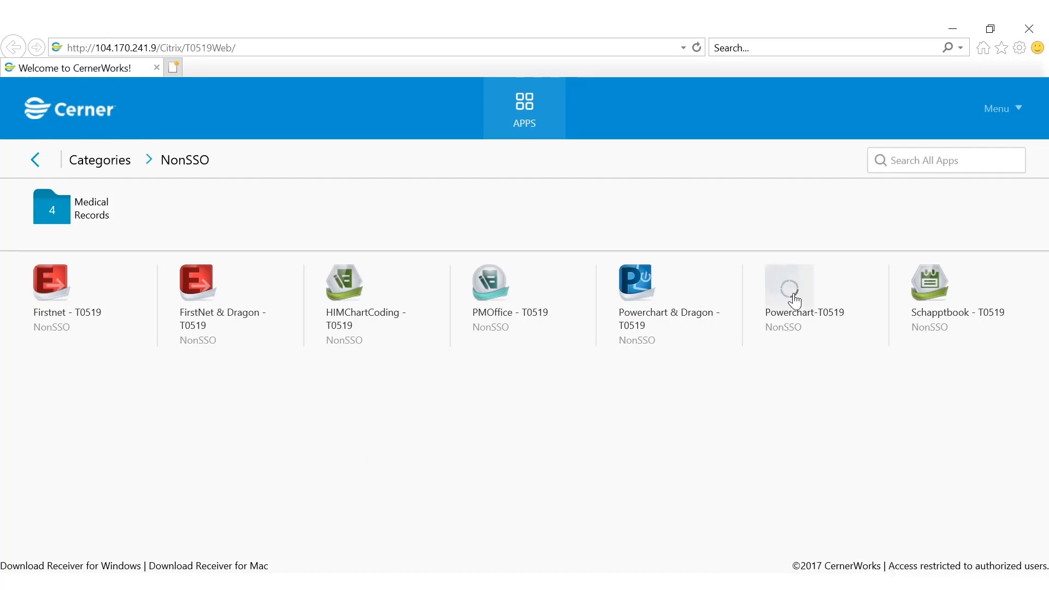
pyautogui.click(514, 298)
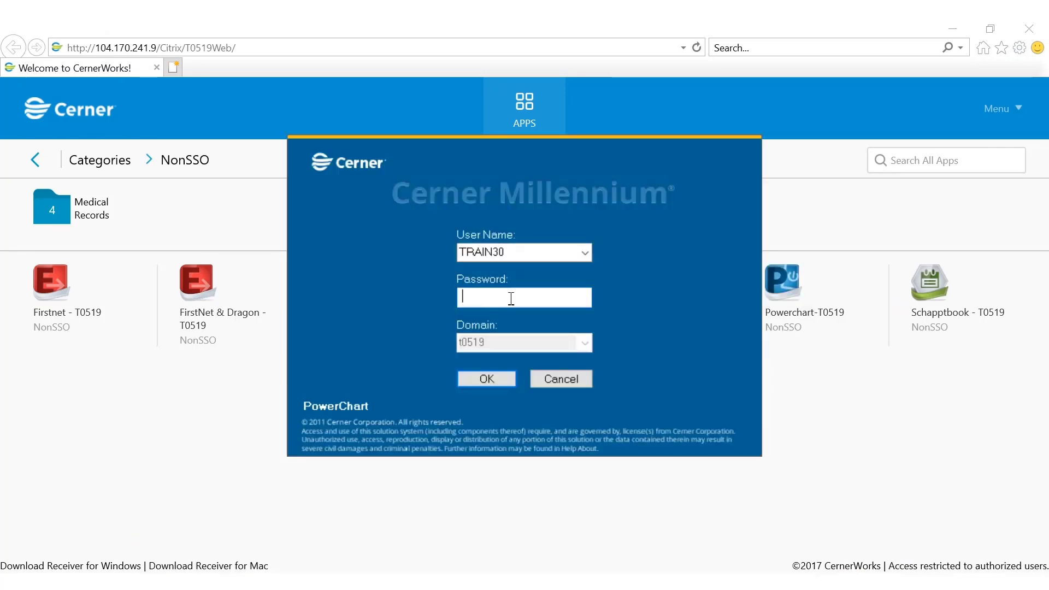
pyautogui.write('********')
pyautogui.press('Return')
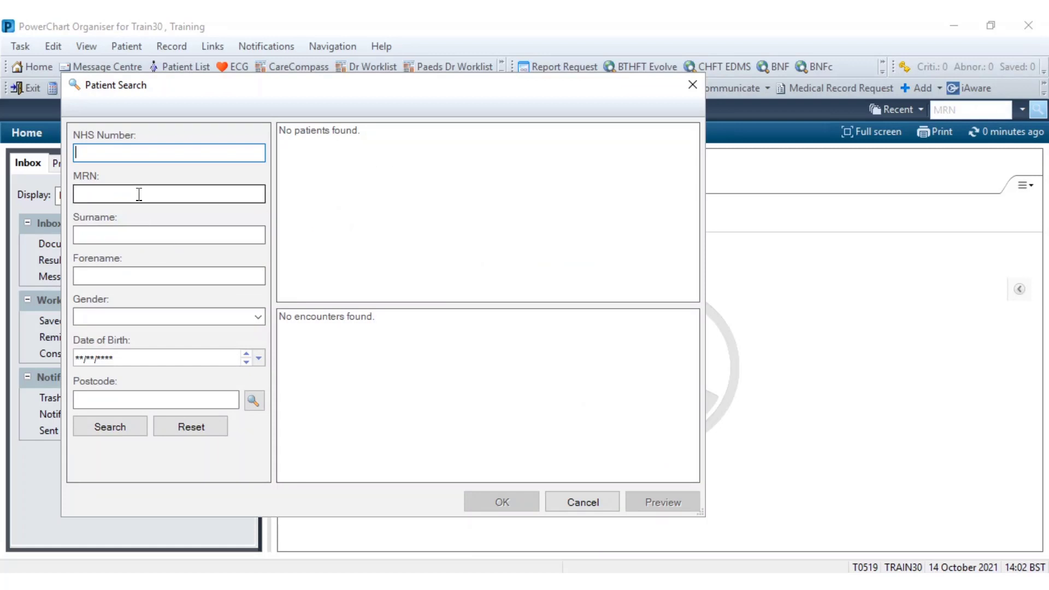
pyautogui.click(139, 194)
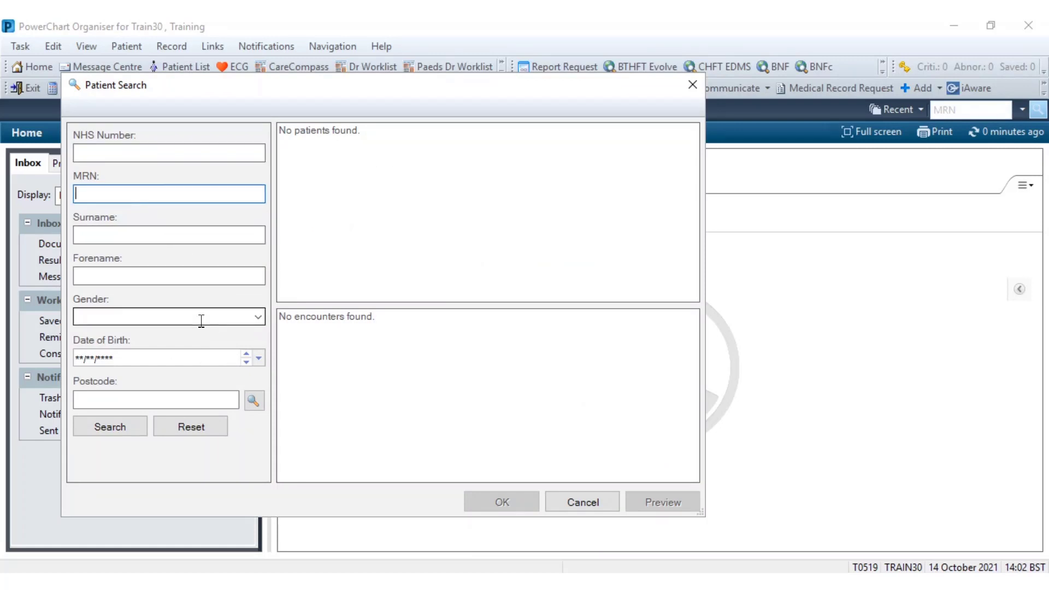
pyautogui.click(584, 503)
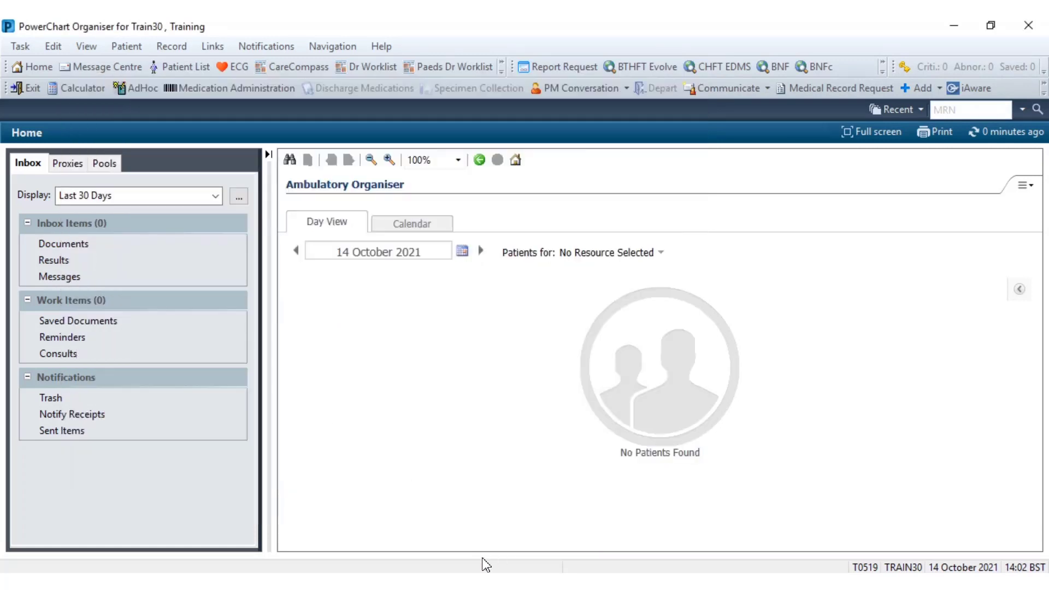
# Reopen the selected patient's chart in PowerChart and go to Requests/Care Plans
pyautogui.click(448, 534)
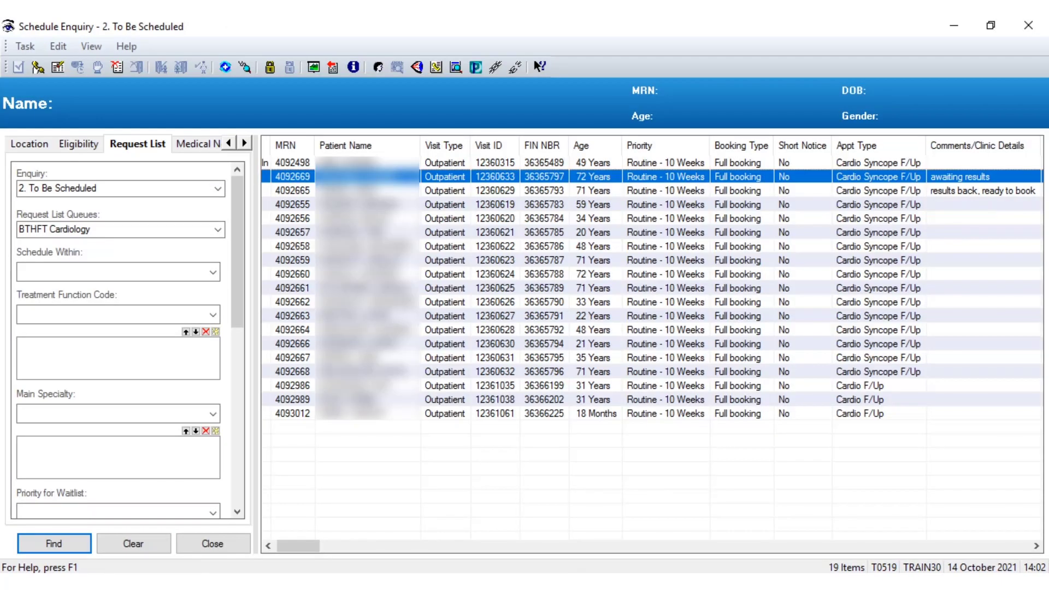
pyautogui.click(474, 67)
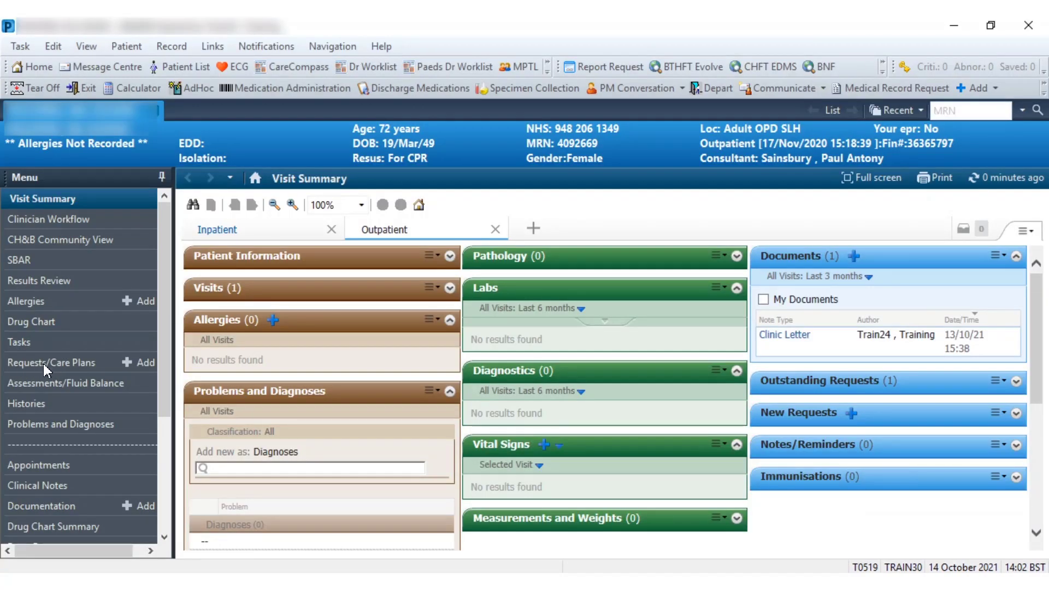
pyautogui.click(44, 363)
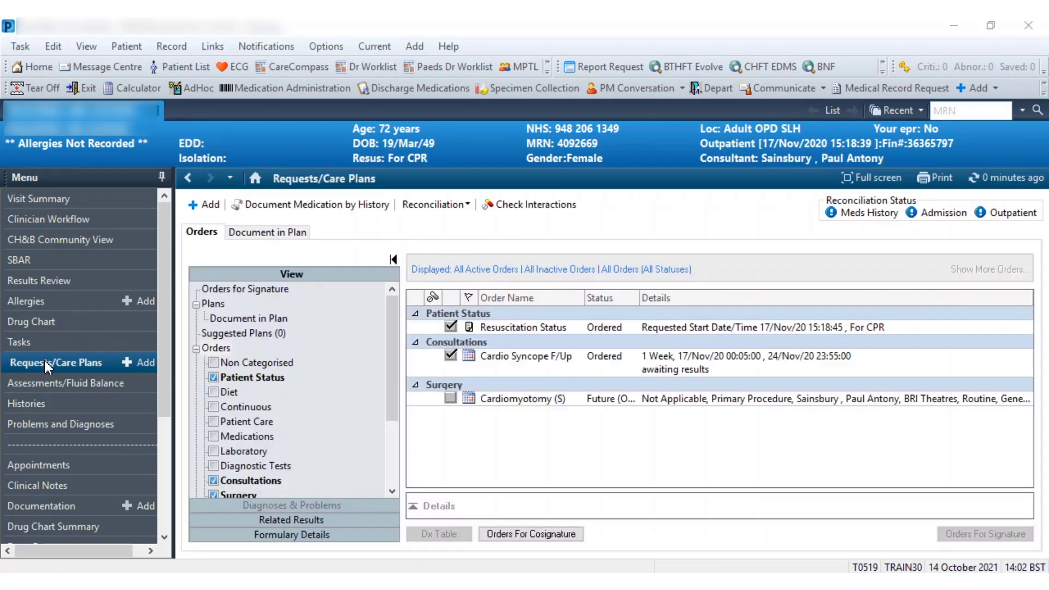
# Modify the Cardio Syncope F/Up order, replacing its order comment with "results back, ready to book"
pyautogui.click(545, 364)
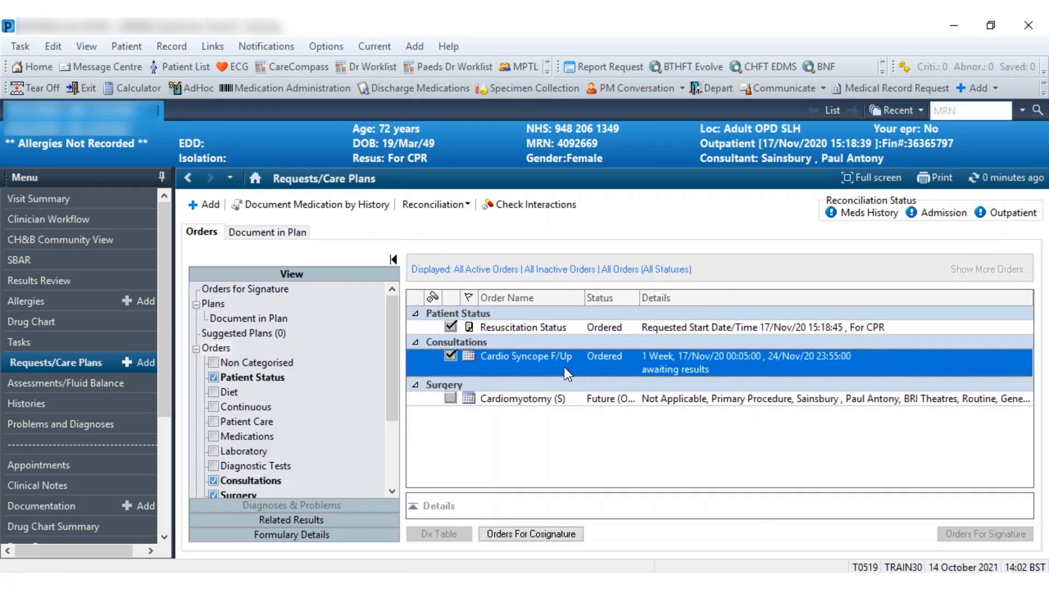
pyautogui.click(503, 352)
pyautogui.rightClick(503, 355)
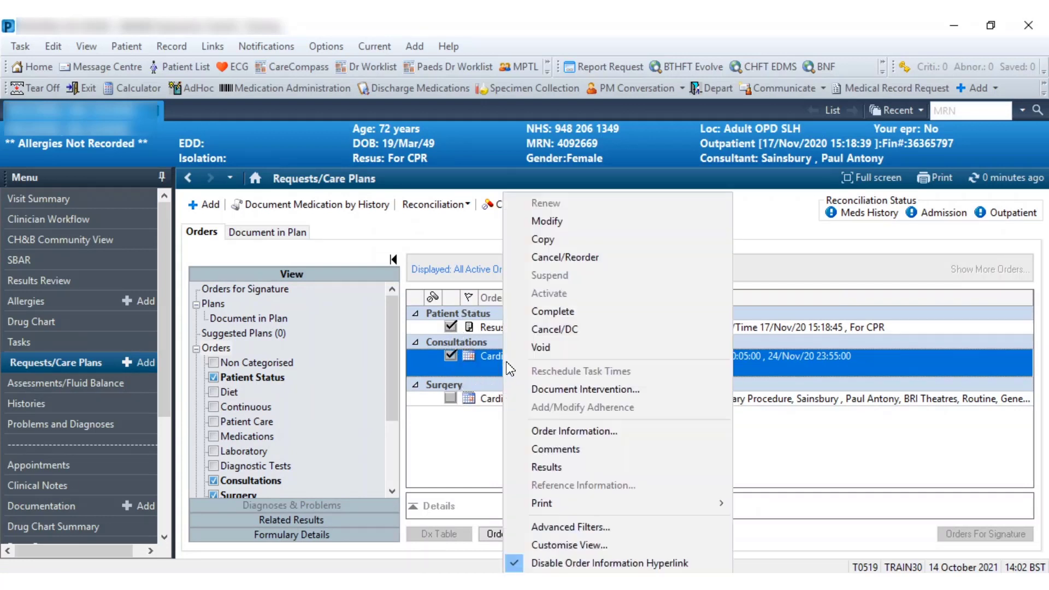
pyautogui.click(561, 222)
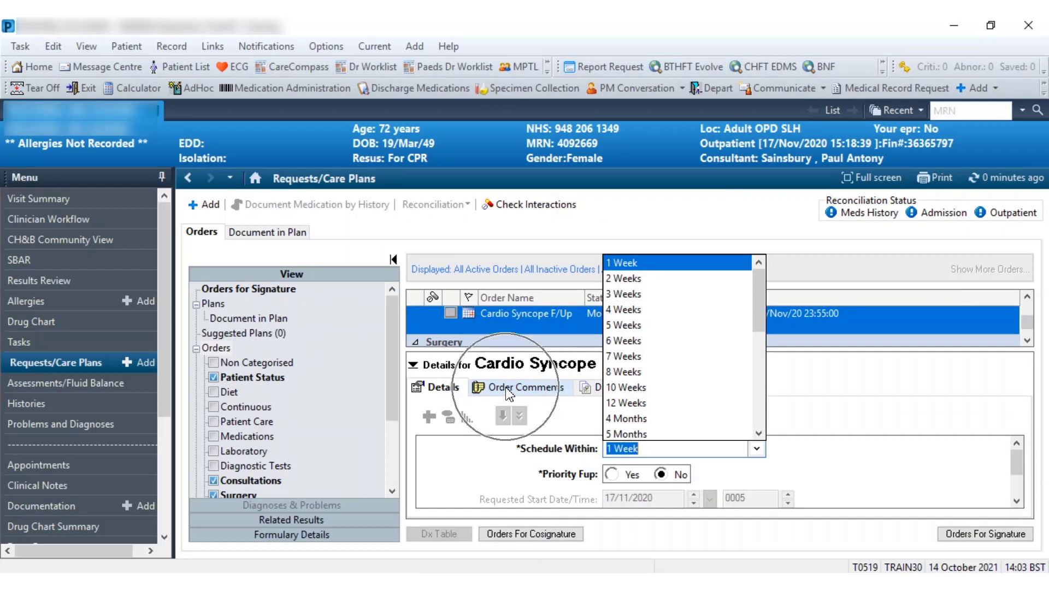
pyautogui.click(509, 391)
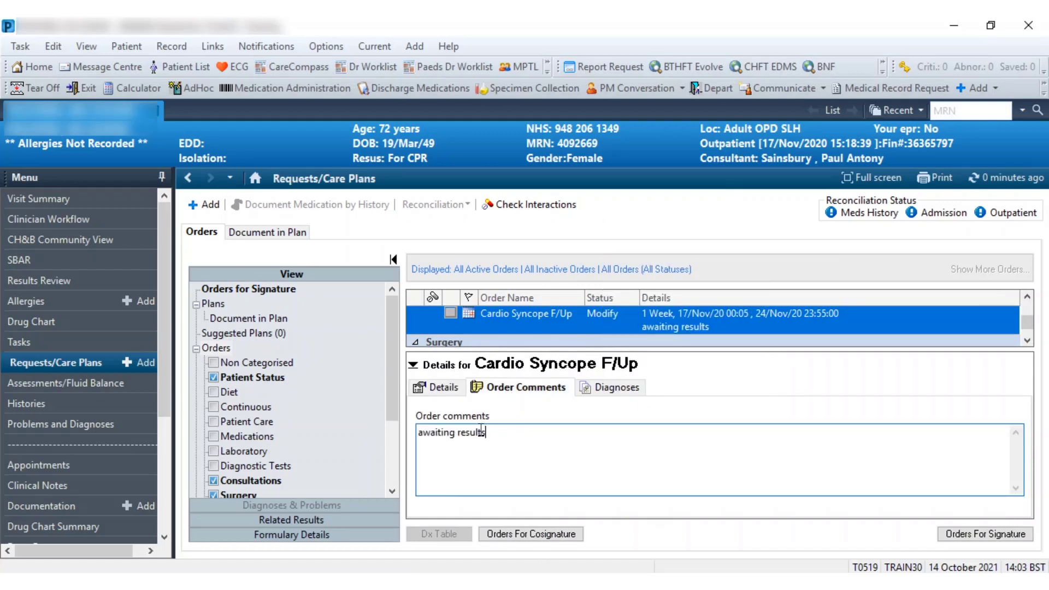
pyautogui.moveTo(486, 433); pyautogui.dragTo(389, 430)
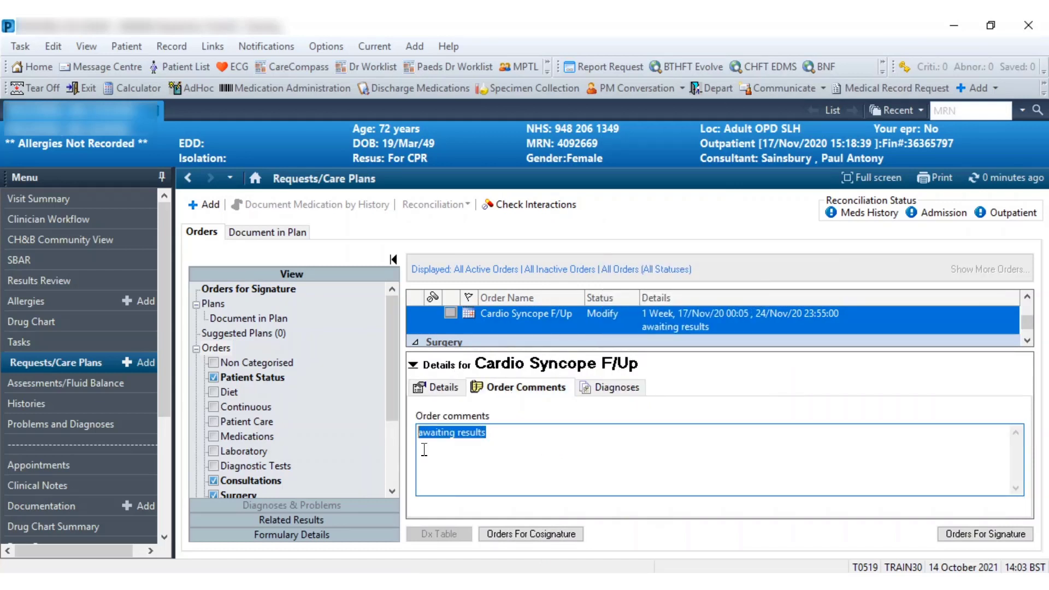
pyautogui.write('results back, ready to book')
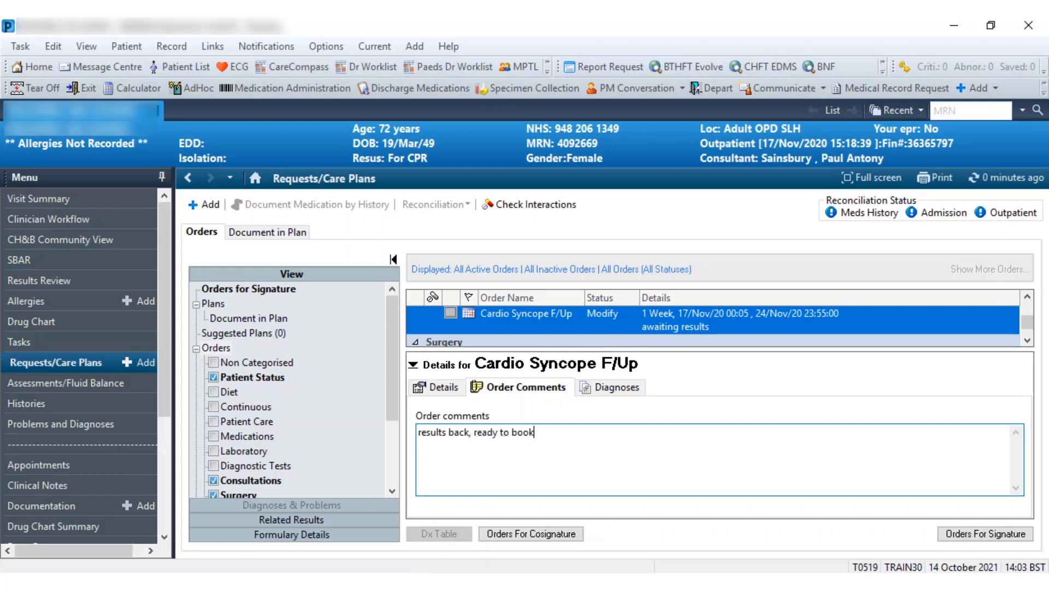
# Sign the modified order and refresh the Requests/Care Plans list
pyautogui.click(986, 535)
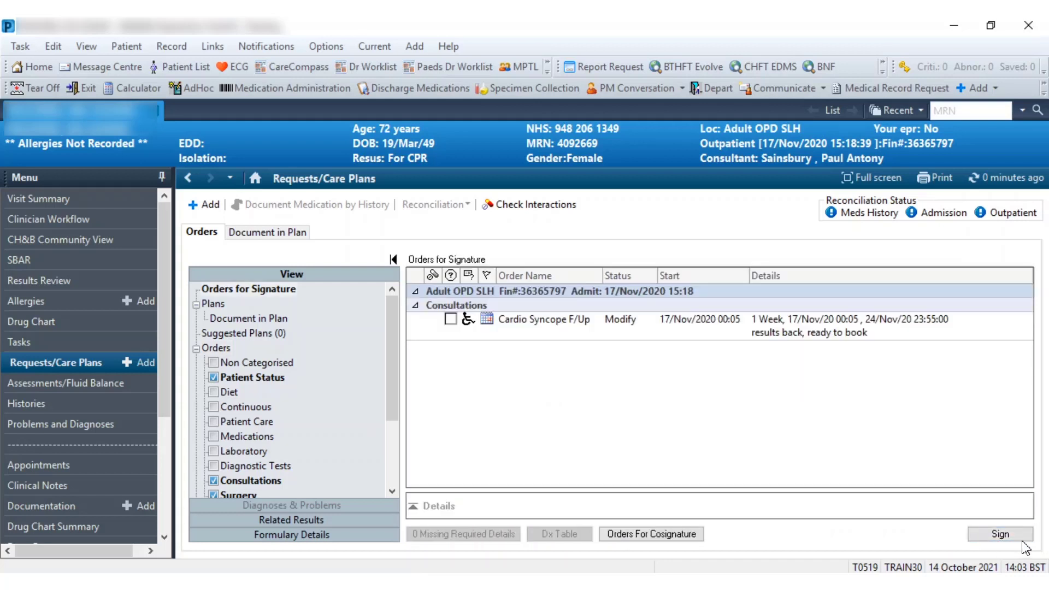
pyautogui.click(982, 536)
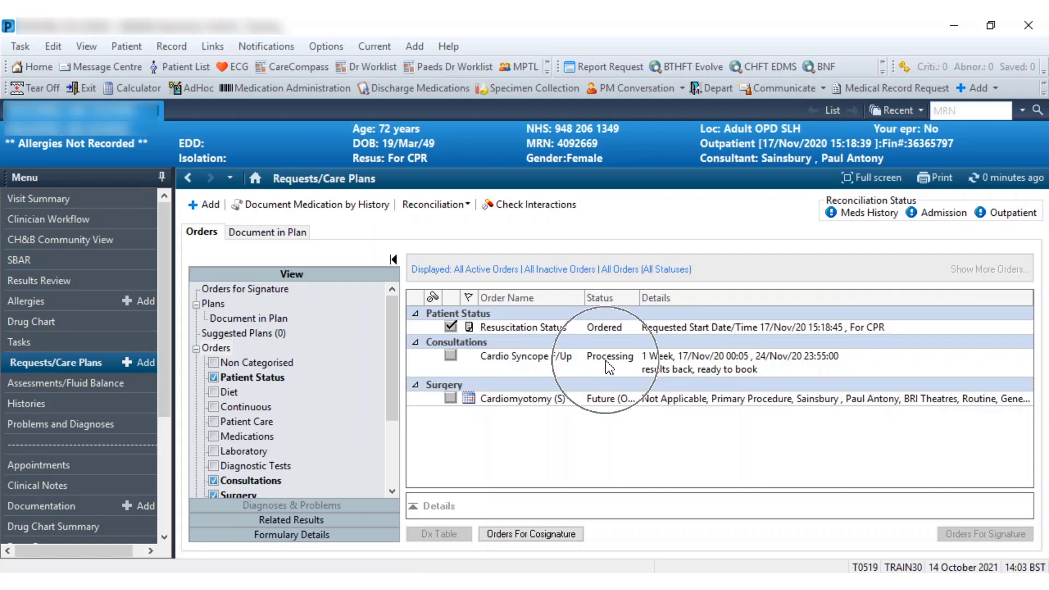
pyautogui.click(998, 184)
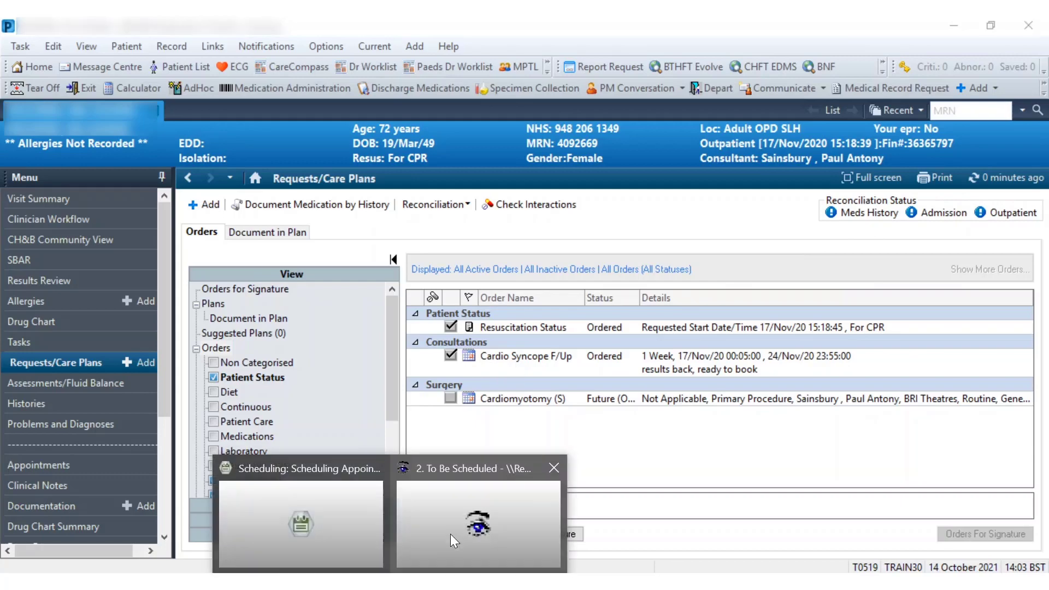
# Switch back to the To Be Scheduled request list and rerun the search to refresh its comments
pyautogui.click(450, 534)
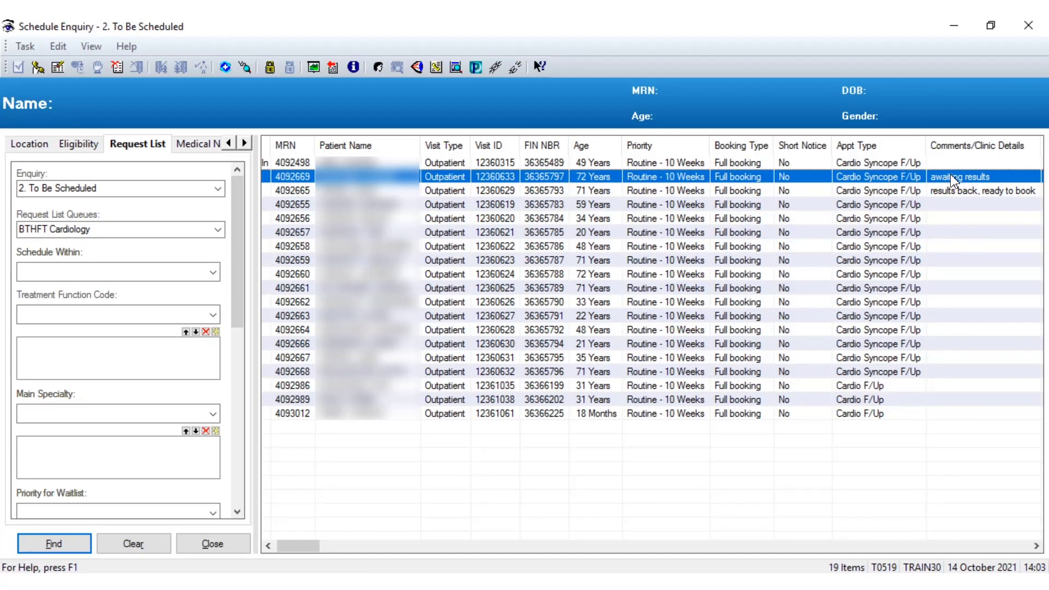
pyautogui.press('ctrl')
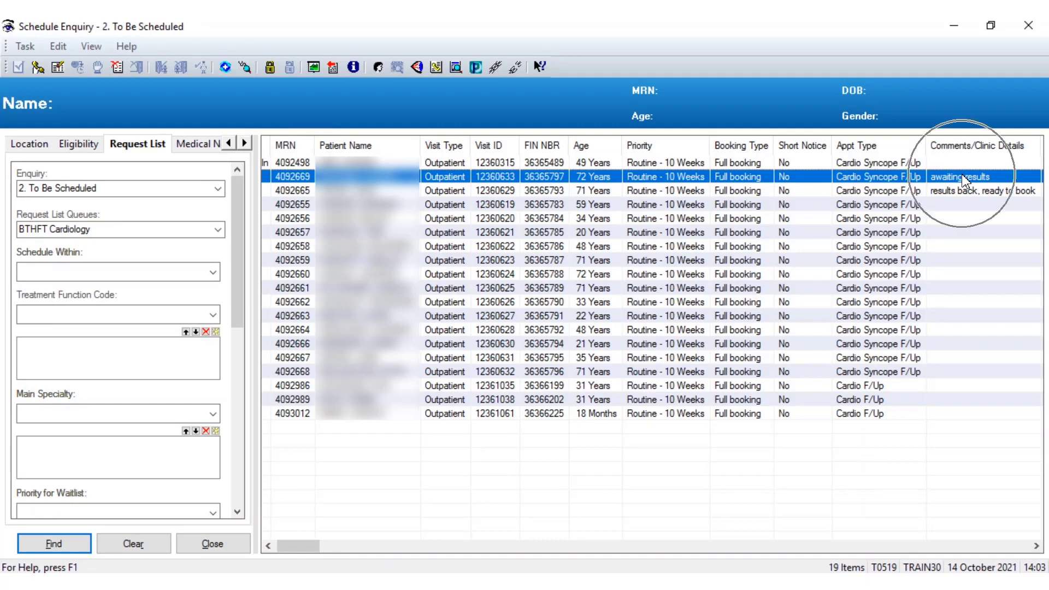
pyautogui.click(54, 545)
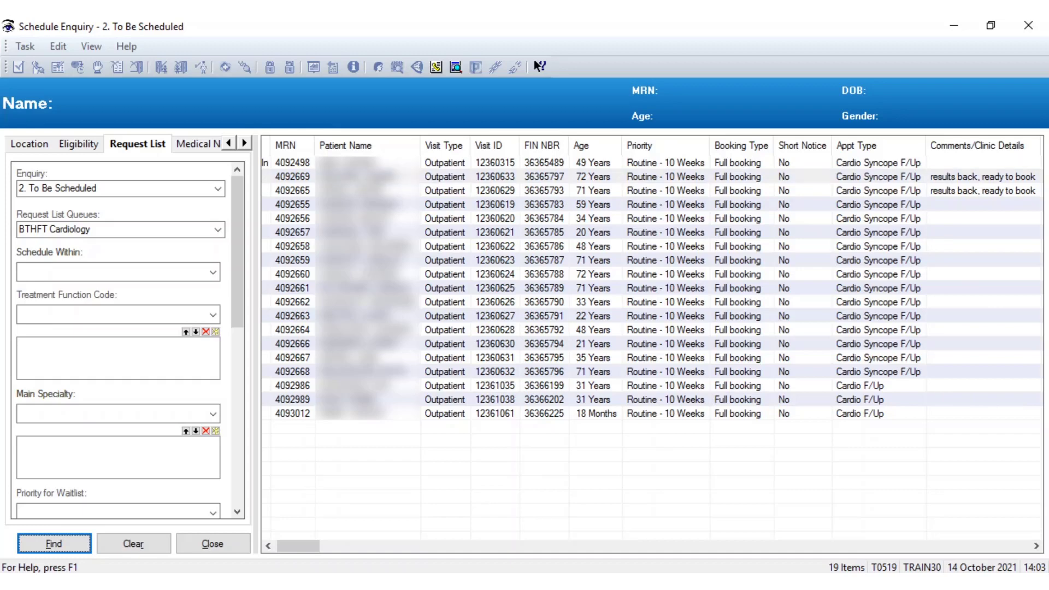
# Open the patient's request for scheduling in the appointment book and go to 28 October 2021
pyautogui.rightClick(376, 179)
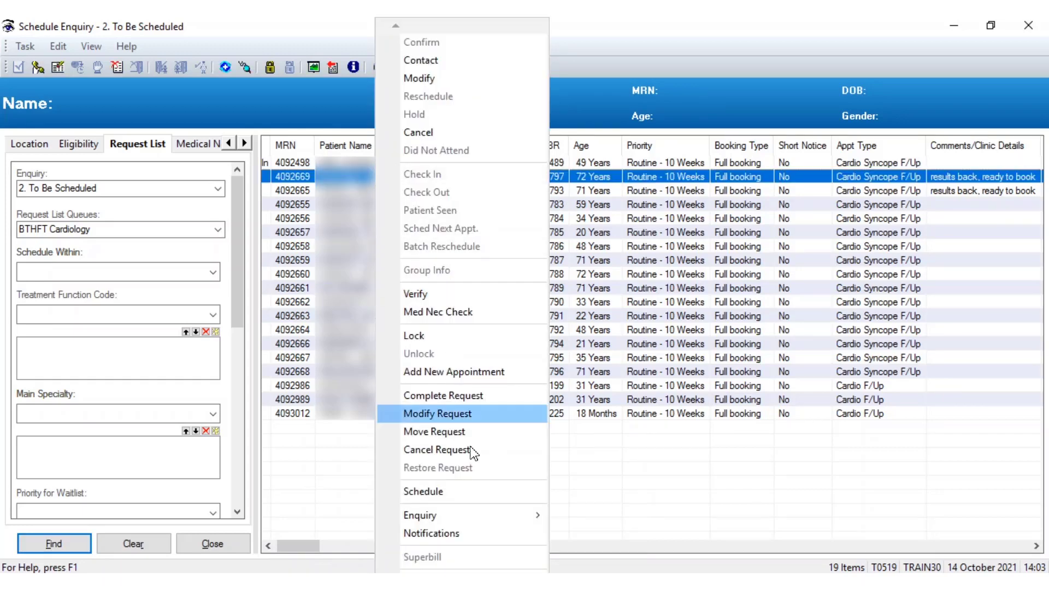
pyautogui.click(426, 494)
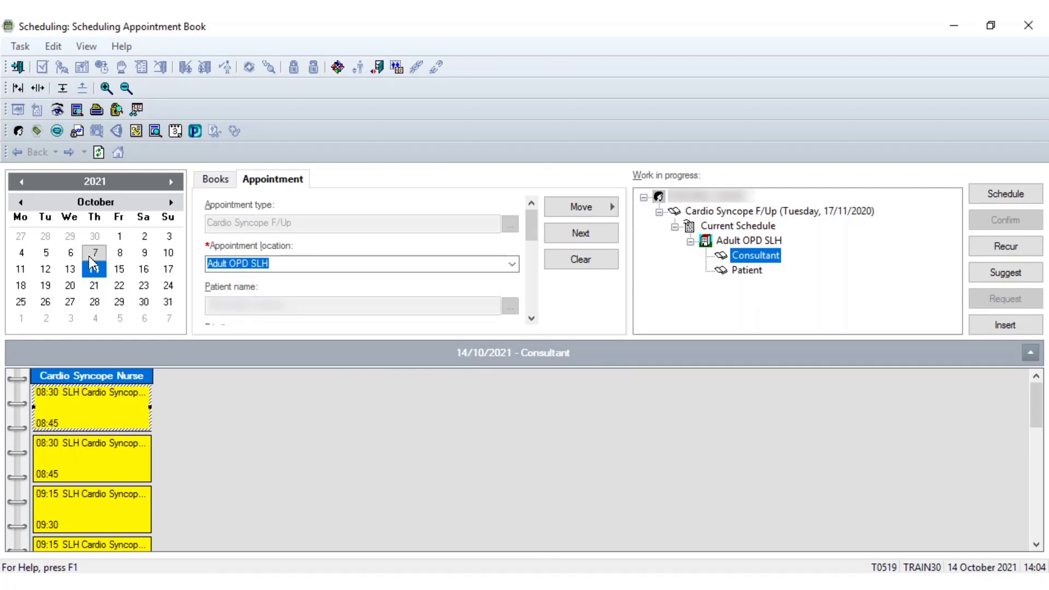
pyautogui.press('ctrl')
pyautogui.press('ctrl')
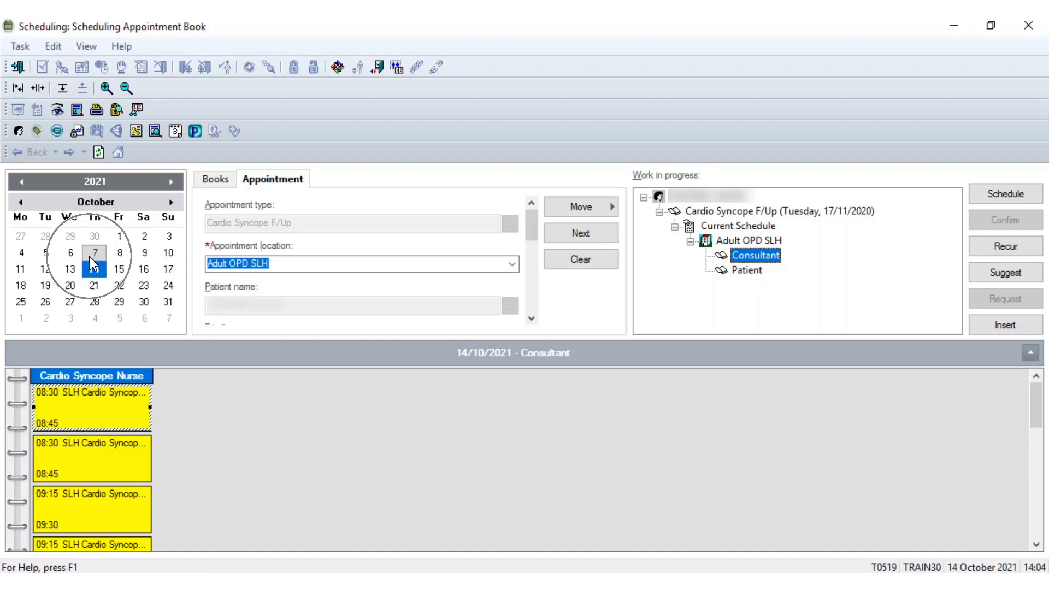
pyautogui.press('ctrl')
pyautogui.press('ctrl')
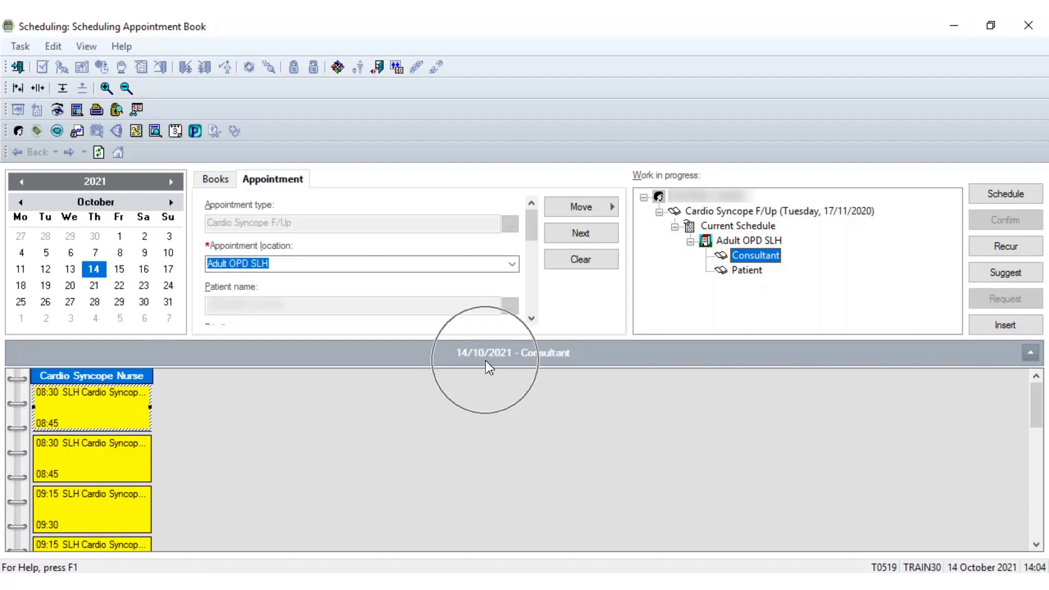
pyautogui.click(95, 305)
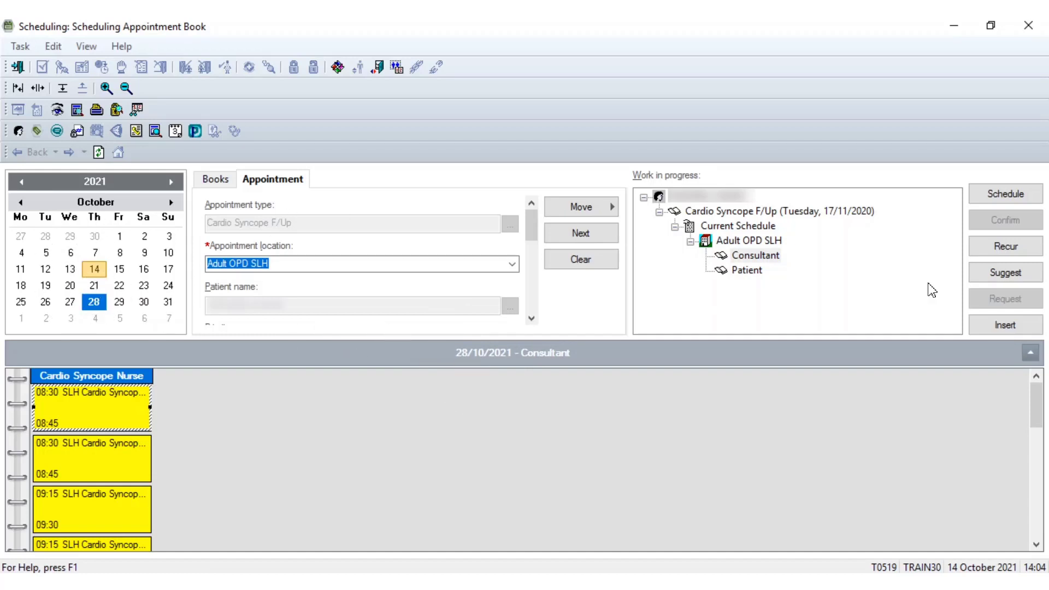
pyautogui.click(1006, 273)
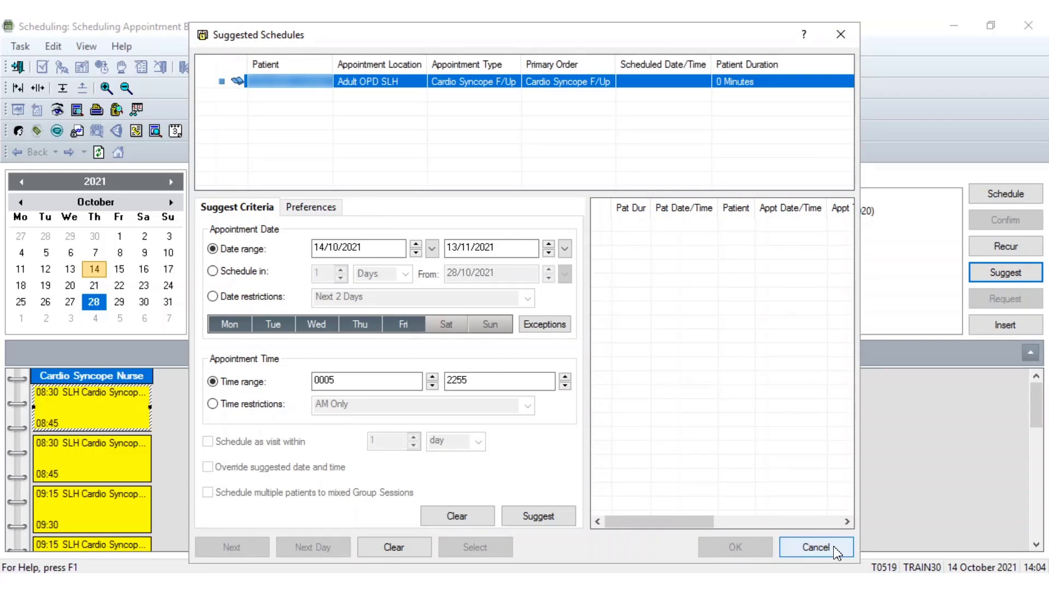
pyautogui.click(811, 546)
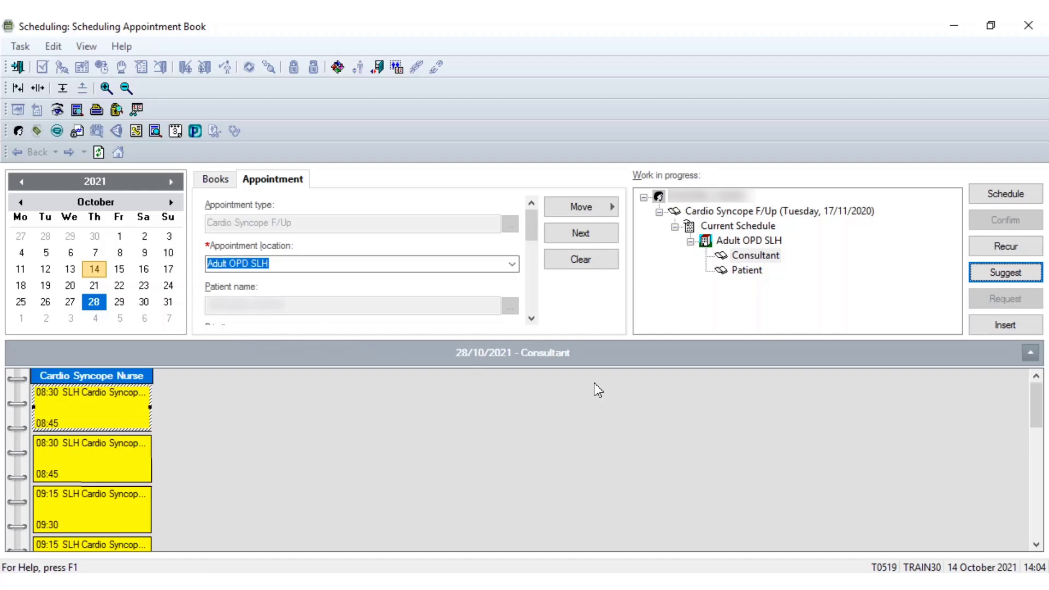
pyautogui.moveTo(1037, 413); pyautogui.dragTo(1037, 538)
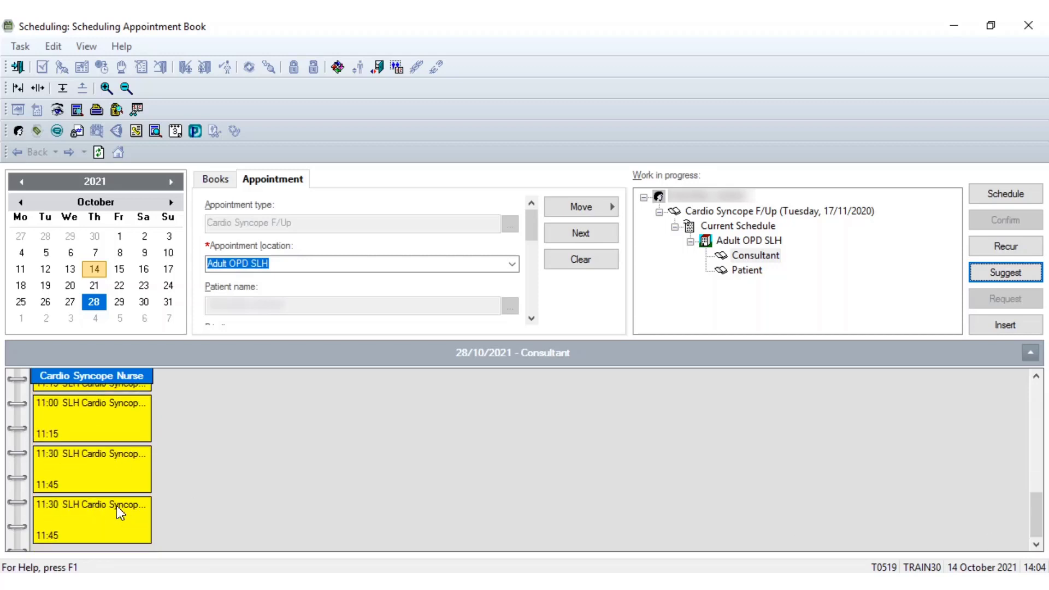
# Try to schedule the appointment into the 14:50 BRI Cardio Syncope slot on 27 October 2021
pyautogui.click(70, 301)
pyautogui.moveTo(1037, 392)
pyautogui.mouseDown()
pyautogui.moveTo(1025, 528)
pyautogui.moveTo(1022, 514)
pyautogui.mouseUp()
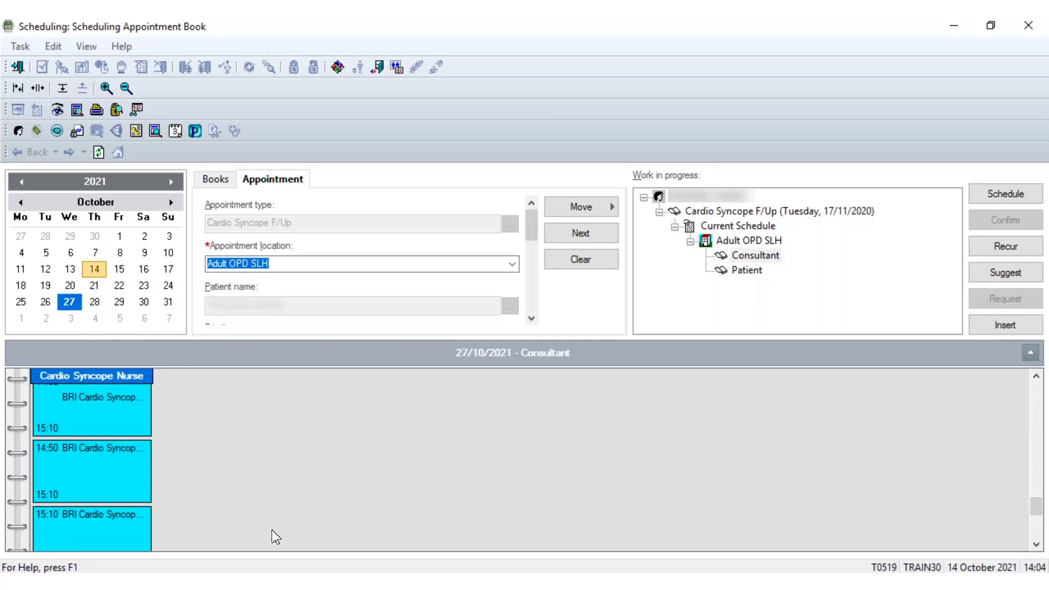
pyautogui.click(81, 455)
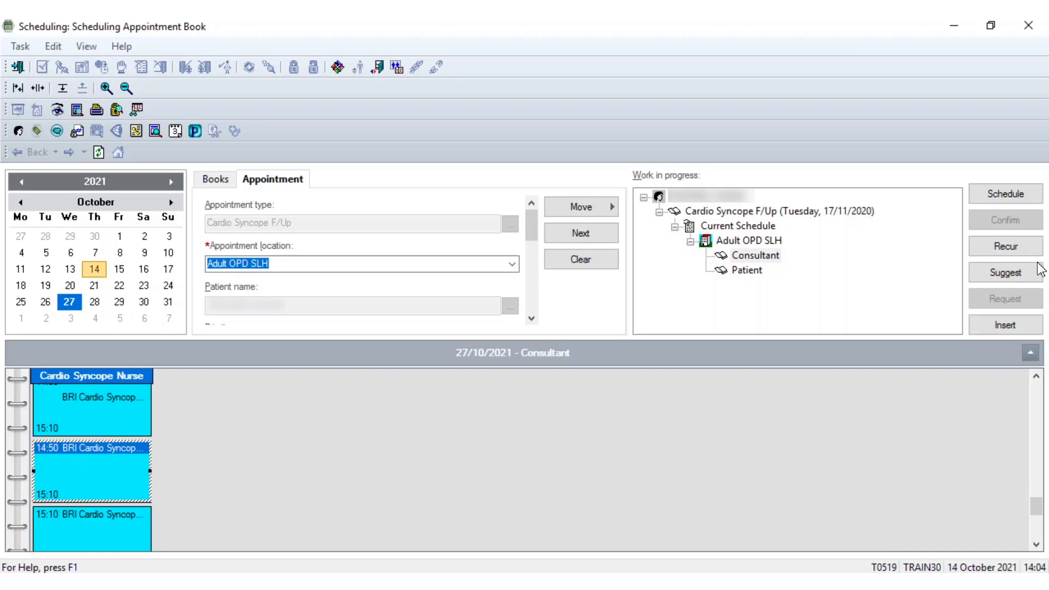
pyautogui.click(1008, 201)
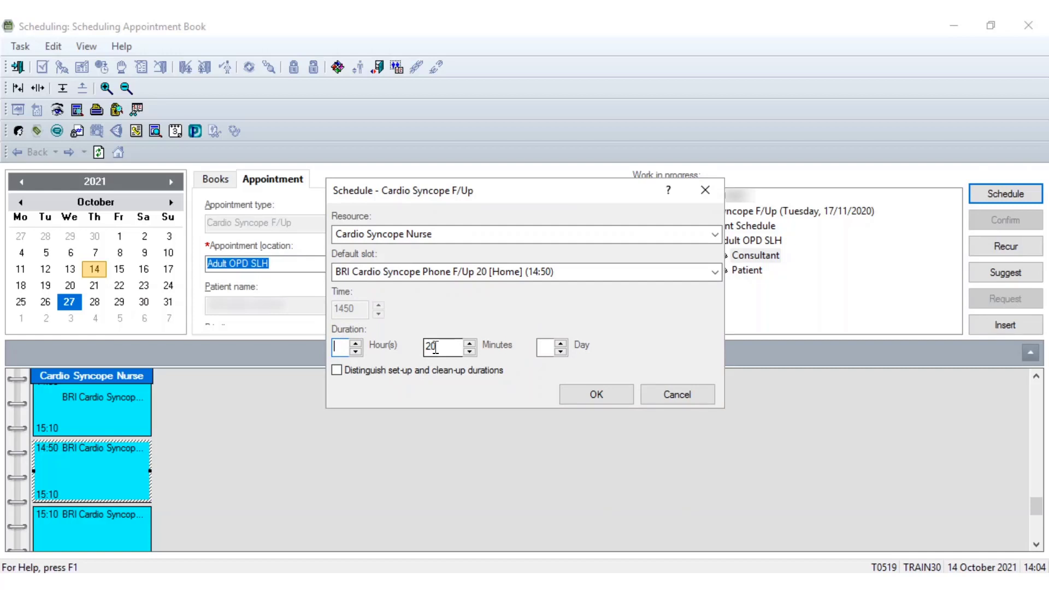
pyautogui.click(603, 398)
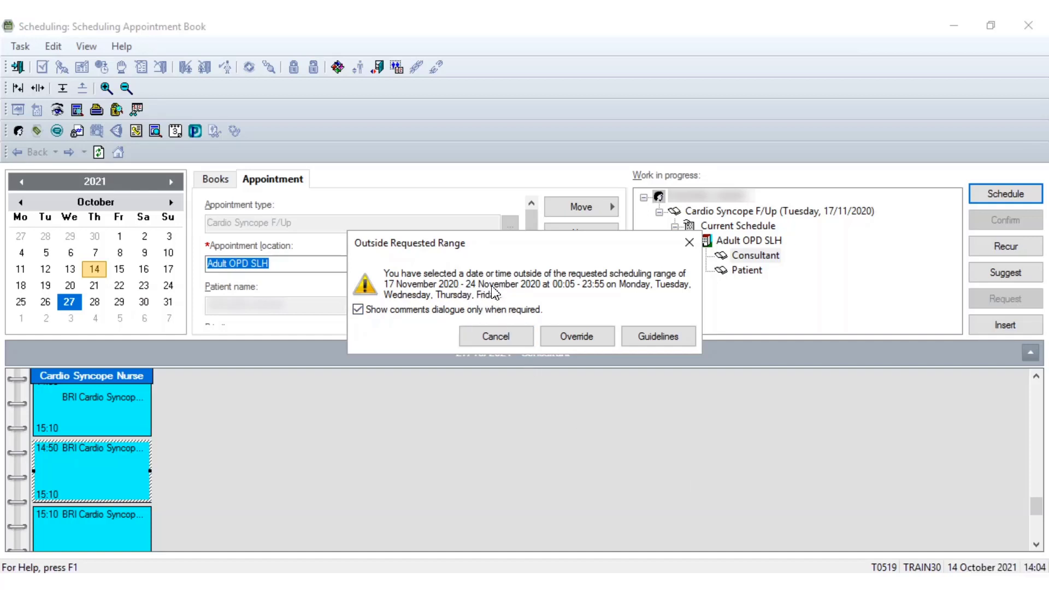
pyautogui.click(504, 337)
pyautogui.click(171, 202)
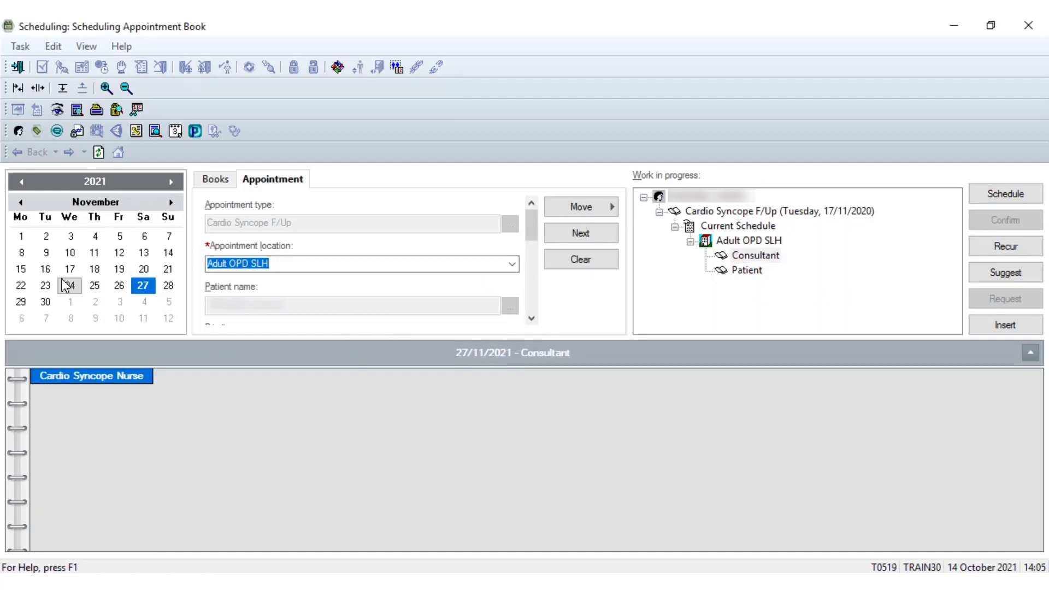
pyautogui.click(20, 201)
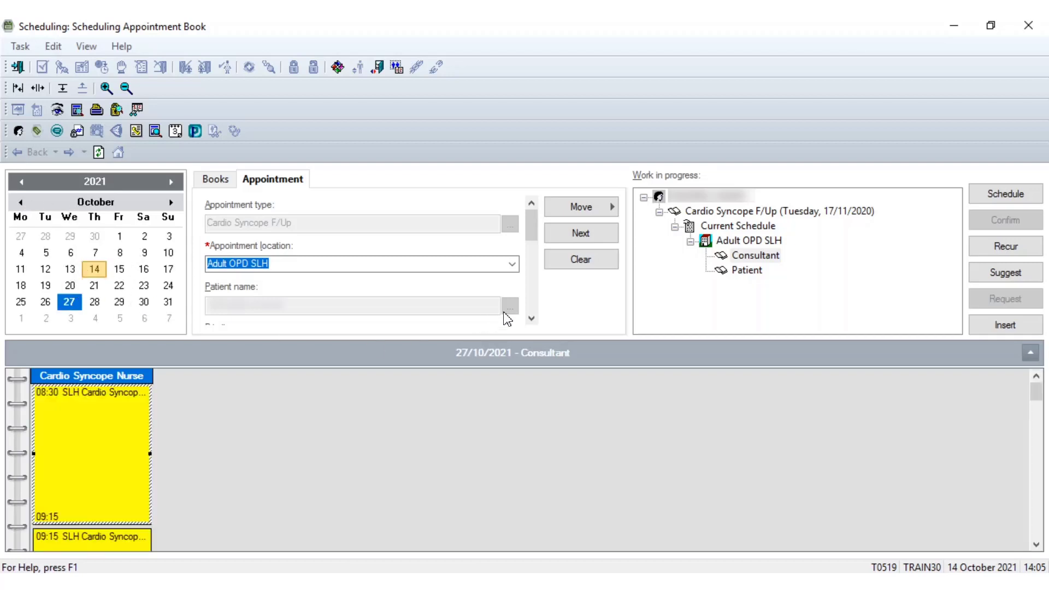
pyautogui.click(991, 201)
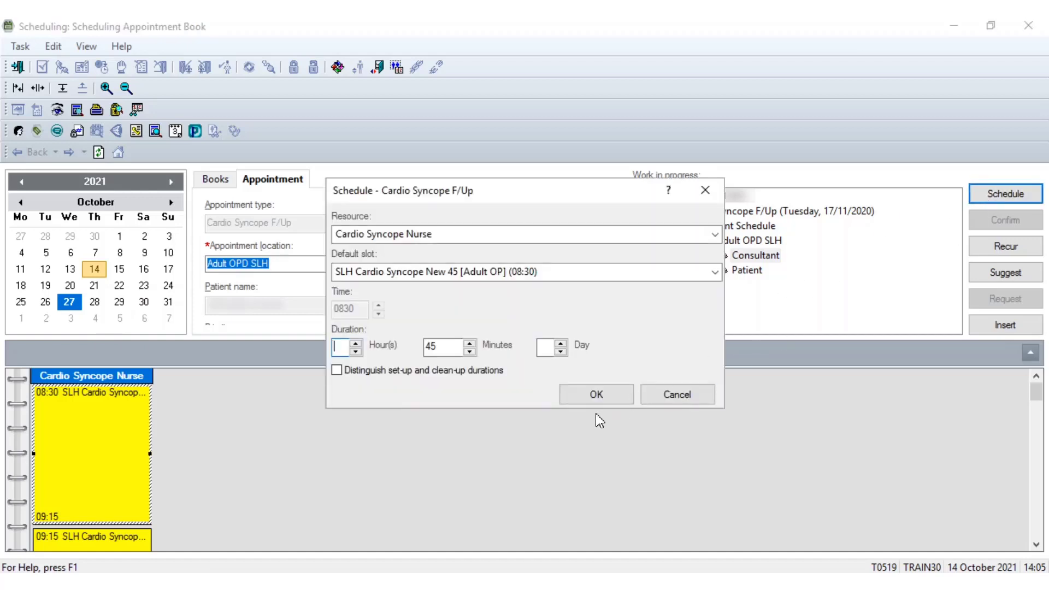
pyautogui.click(675, 395)
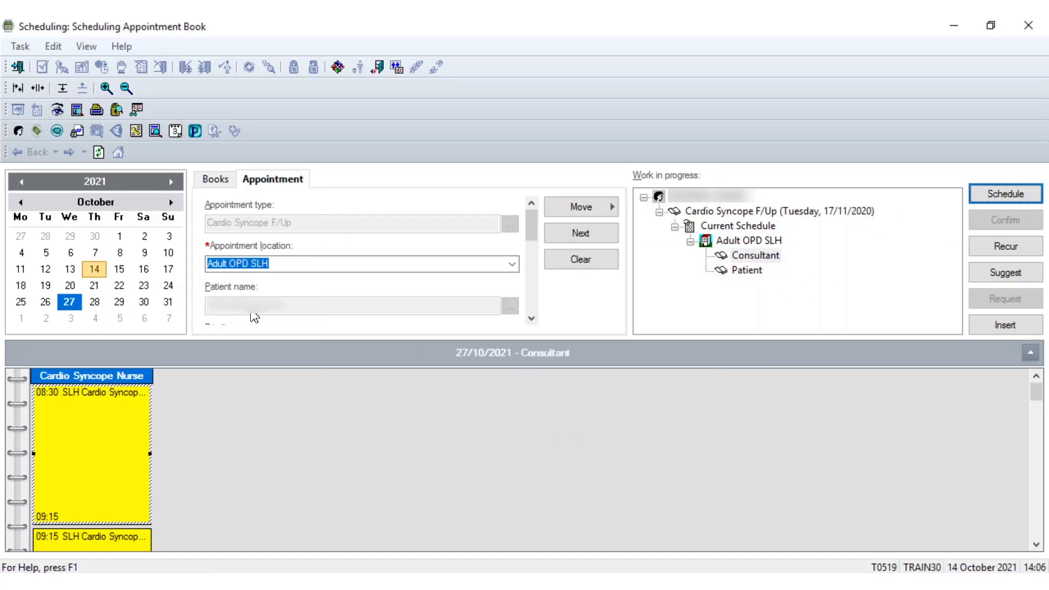
# Schedule the request into the 13:30 BRI Cardio Syncope slot on 26 October 2021 with a 20-minute duration
pyautogui.click(50, 306)
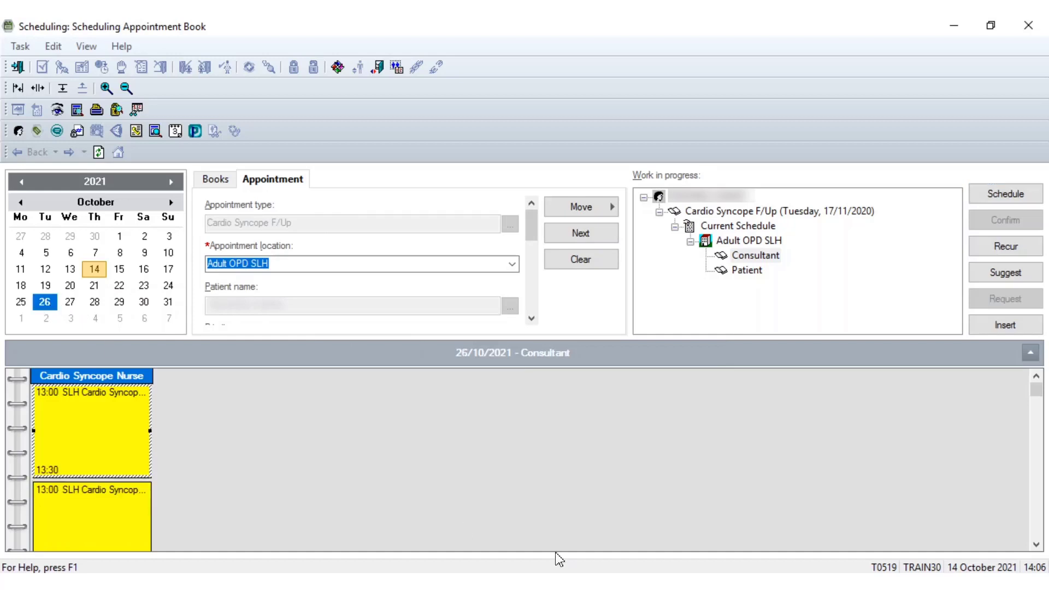
pyautogui.click(1037, 545)
pyautogui.click(1037, 547)
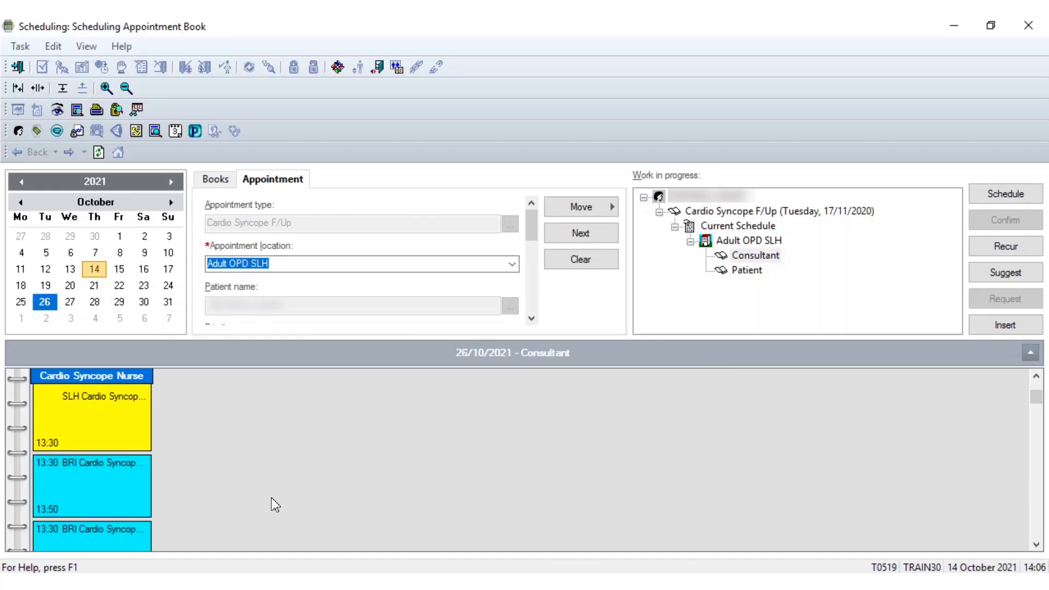
pyautogui.click(65, 480)
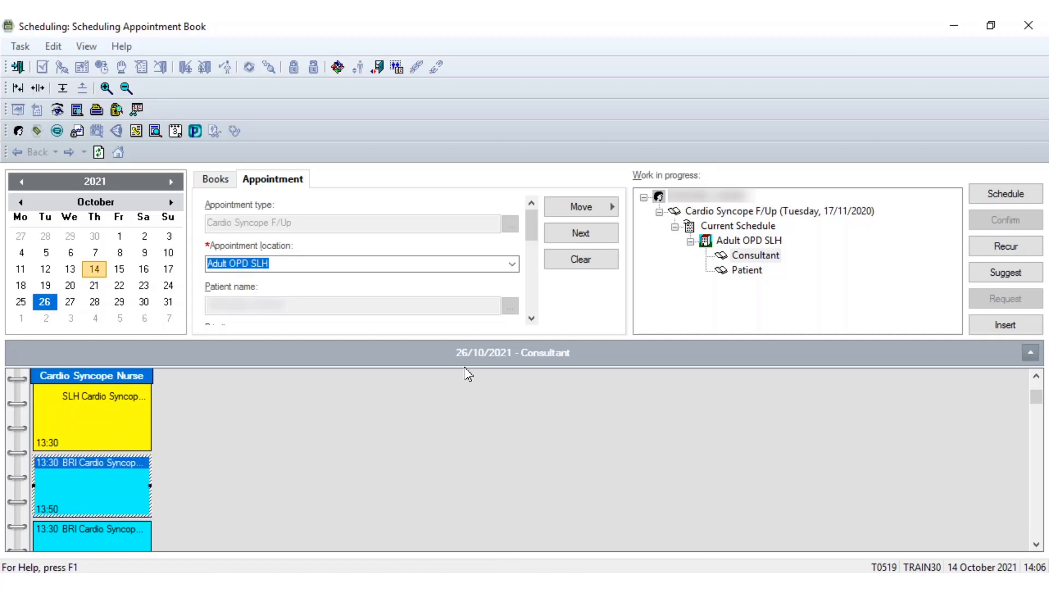
pyautogui.click(1001, 203)
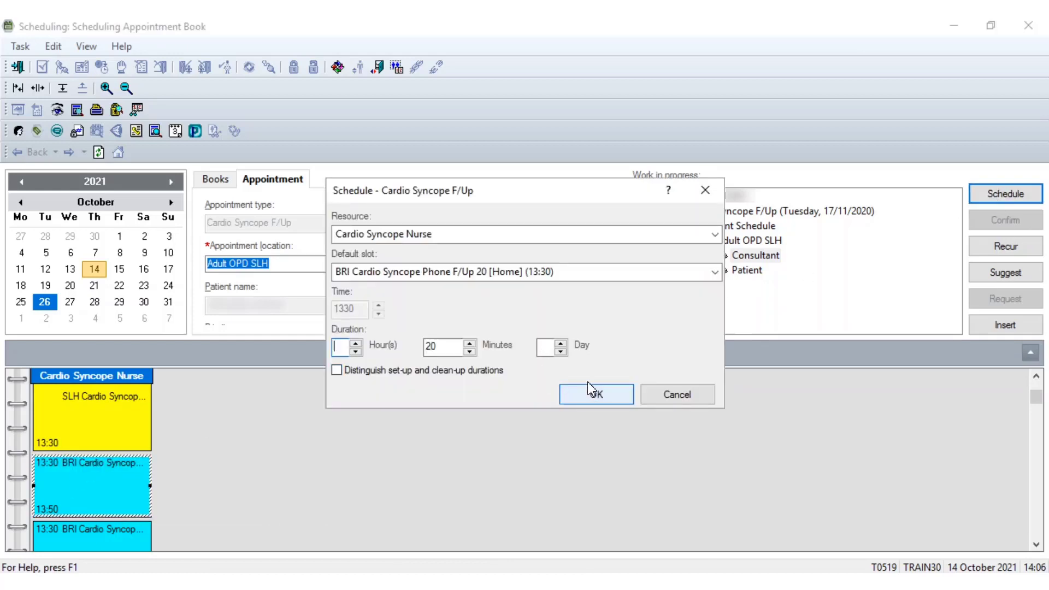
pyautogui.click(593, 395)
# Override the outside-range and invalid-slot warnings, giving Hospital - No Capacity as the override reason each time
pyautogui.click(577, 338)
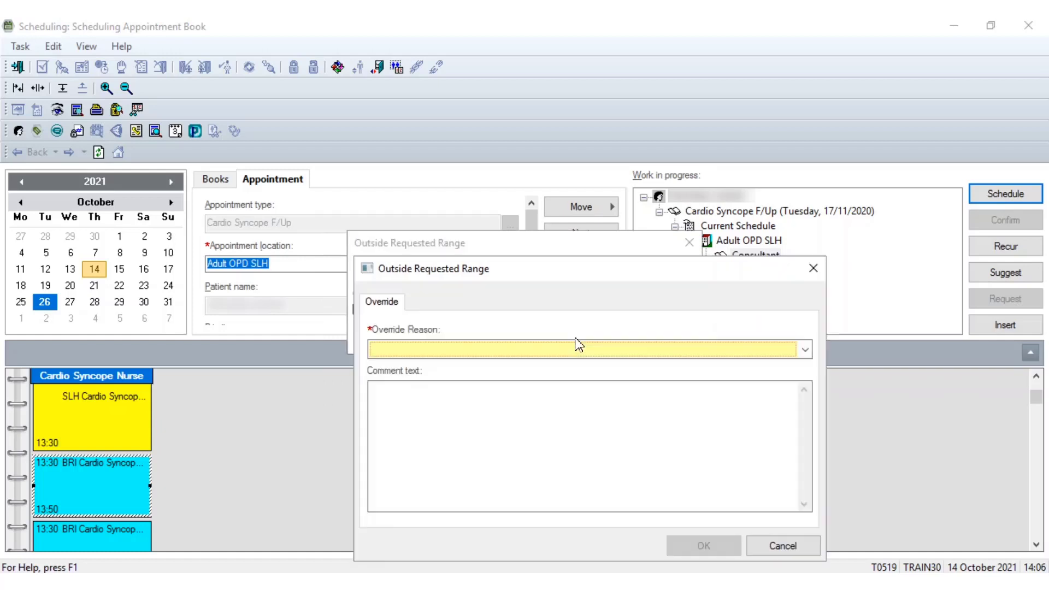
pyautogui.click(514, 351)
pyautogui.click(446, 379)
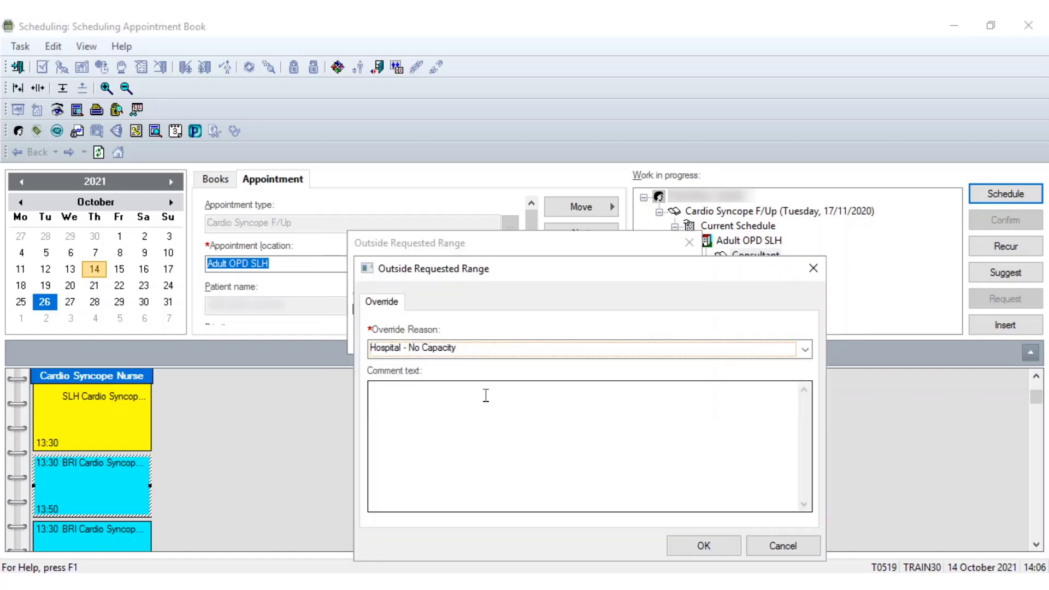
pyautogui.click(704, 546)
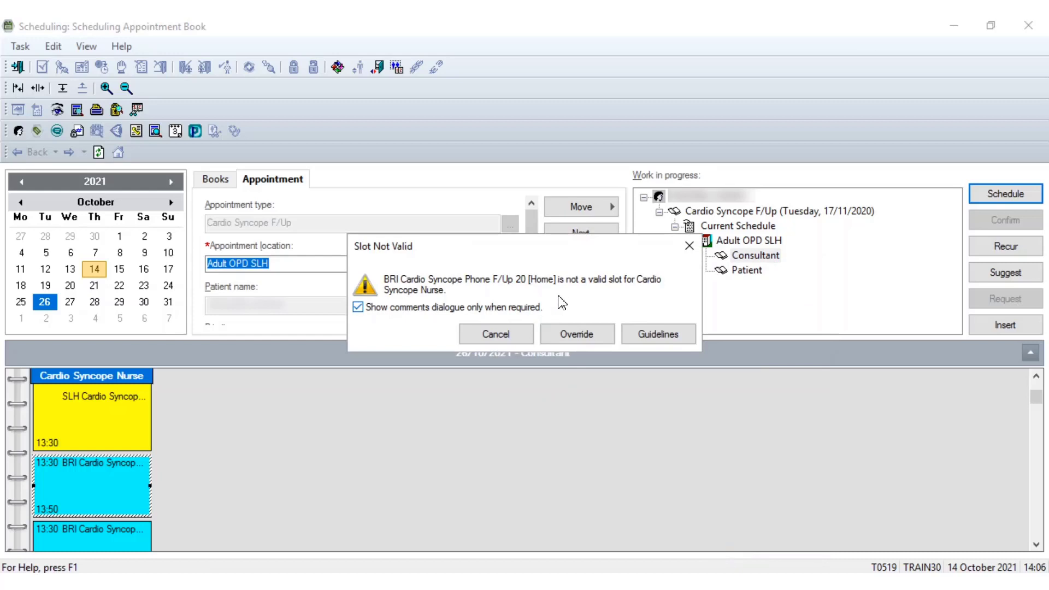
pyautogui.click(571, 335)
pyautogui.click(531, 356)
pyautogui.click(446, 377)
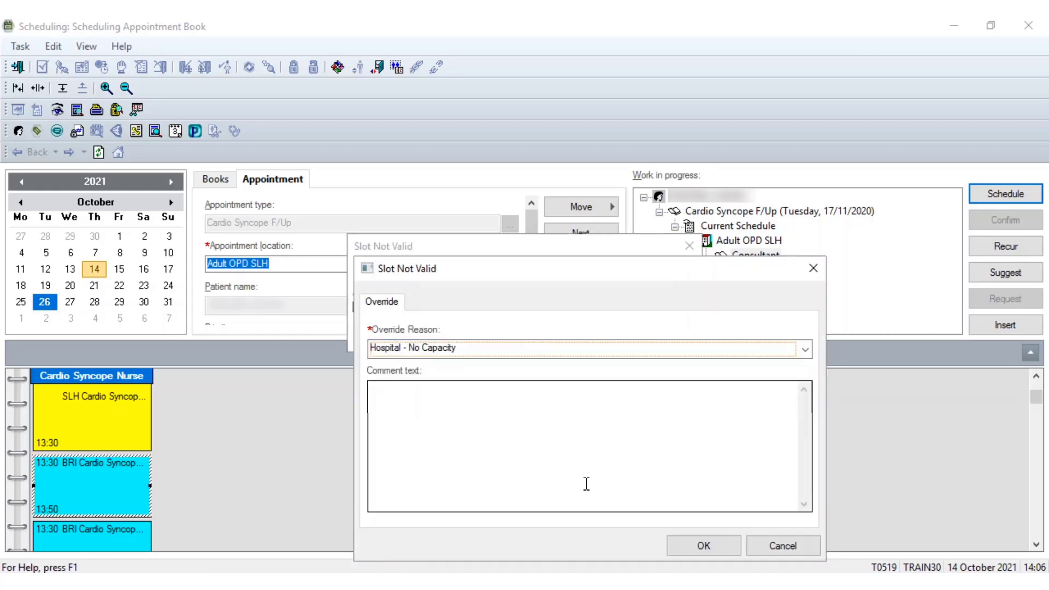
pyautogui.click(702, 546)
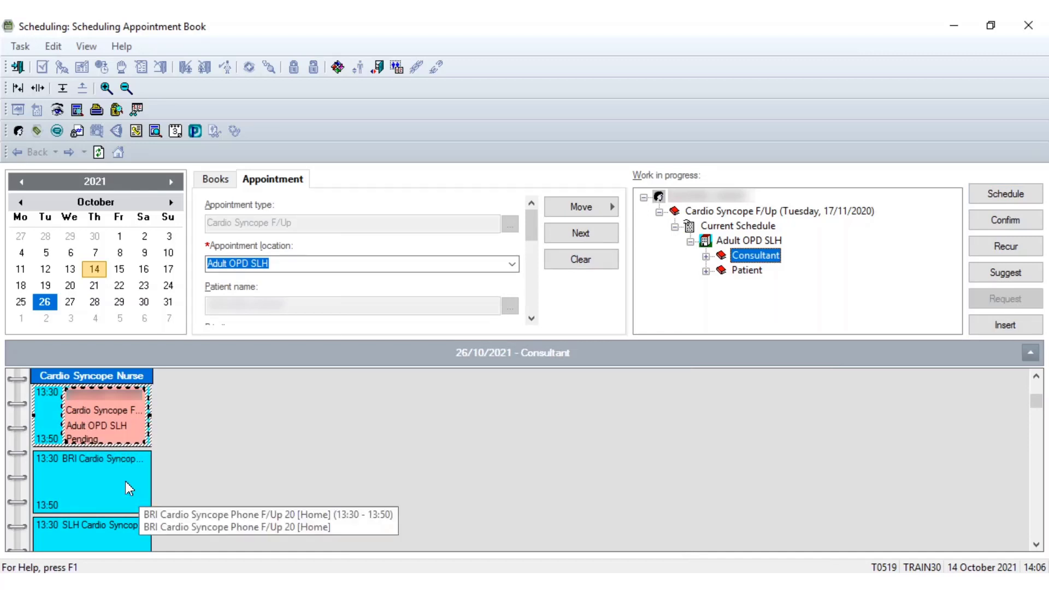
pyautogui.press('ctrl')
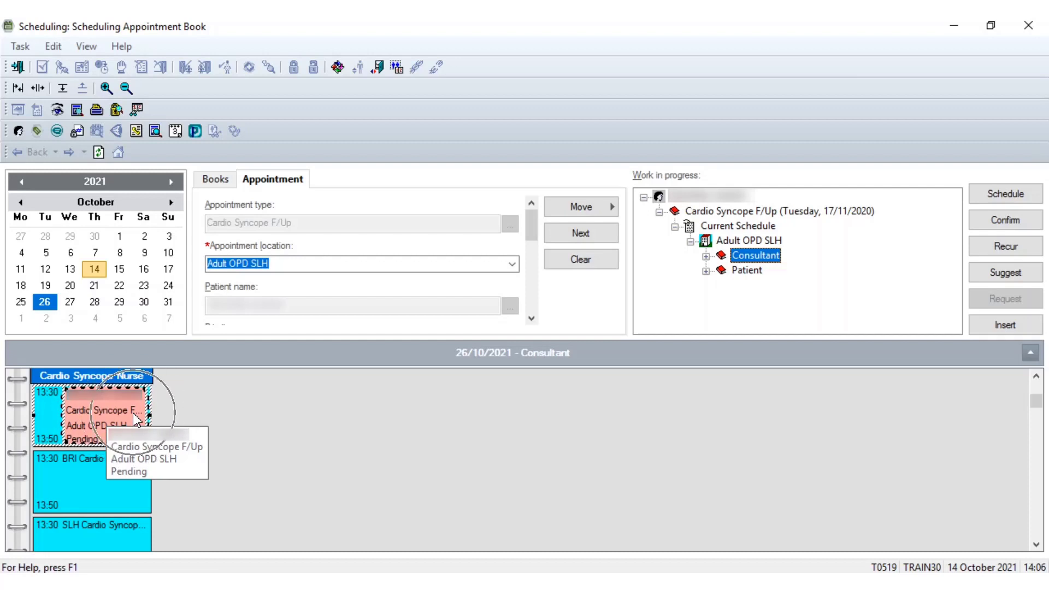
pyautogui.press('ctrl')
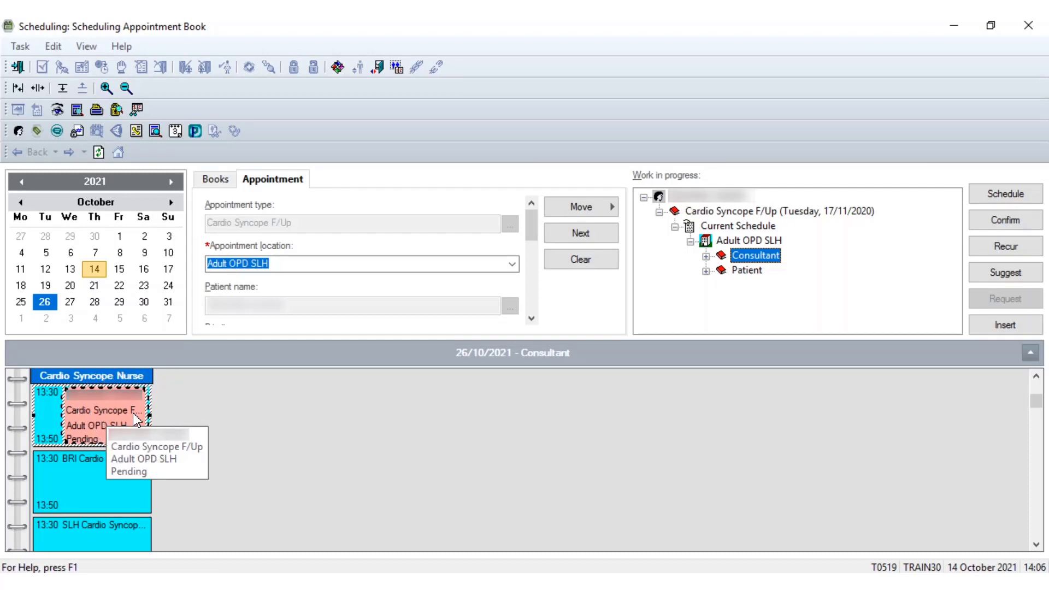
pyautogui.press('ctrl')
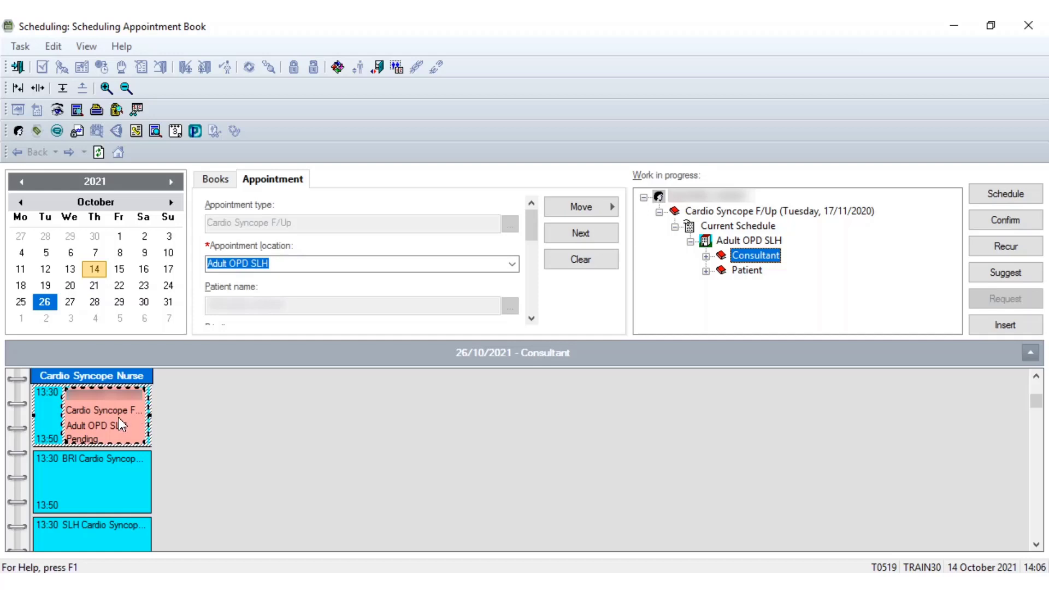
# Confirm the pending appointment, choosing 2 - No for sending a letter to print services
pyautogui.click(1009, 225)
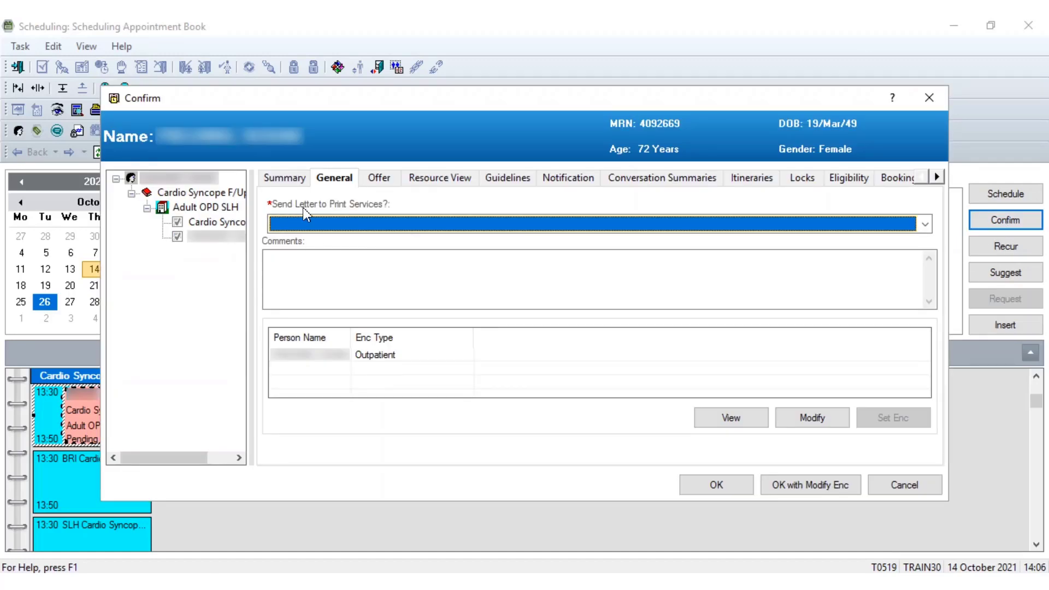
pyautogui.click(925, 224)
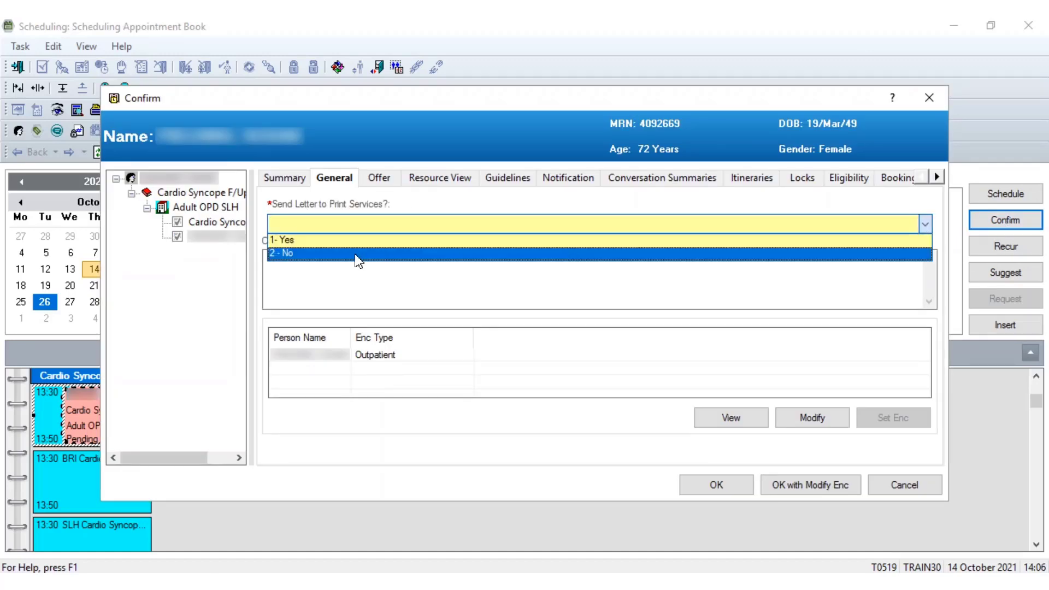
pyautogui.click(311, 253)
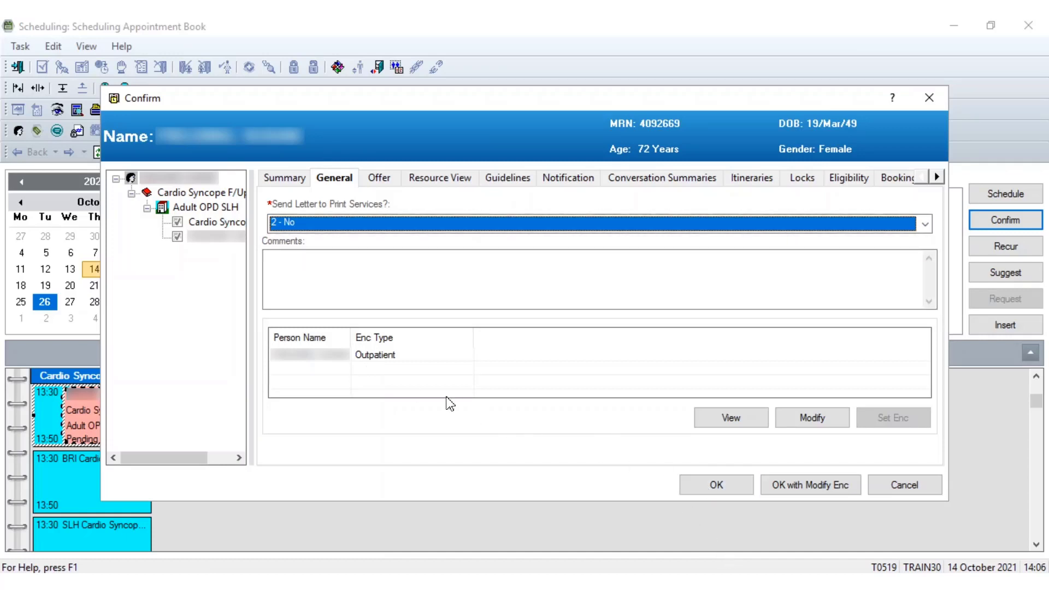
pyautogui.click(727, 485)
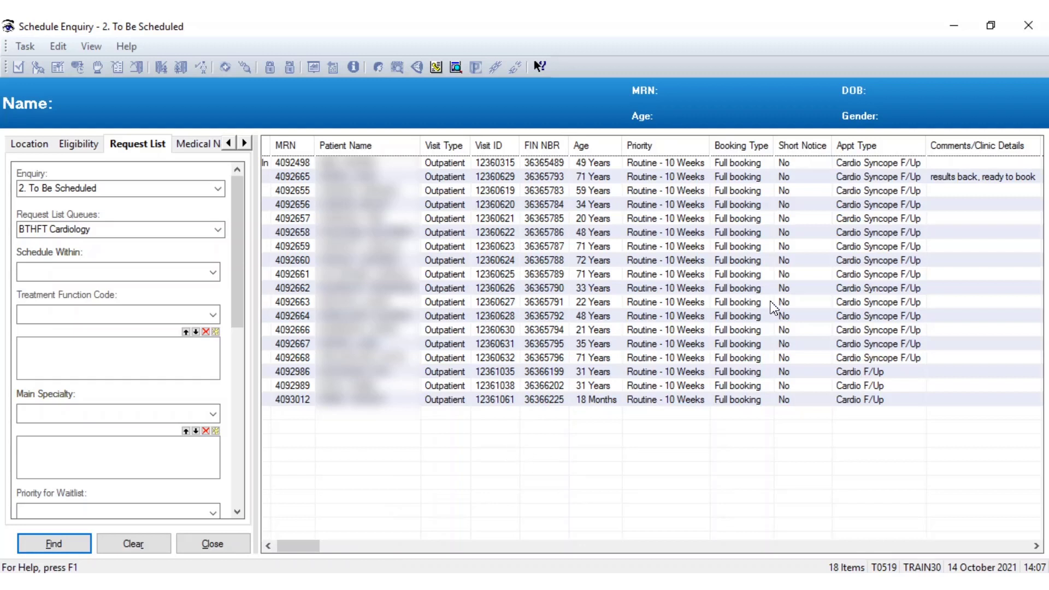
# Cancel the 'results back, ready to book' Cardio Syncope F/Up request, choosing 2 - No for the print services letter
pyautogui.click(447, 177)
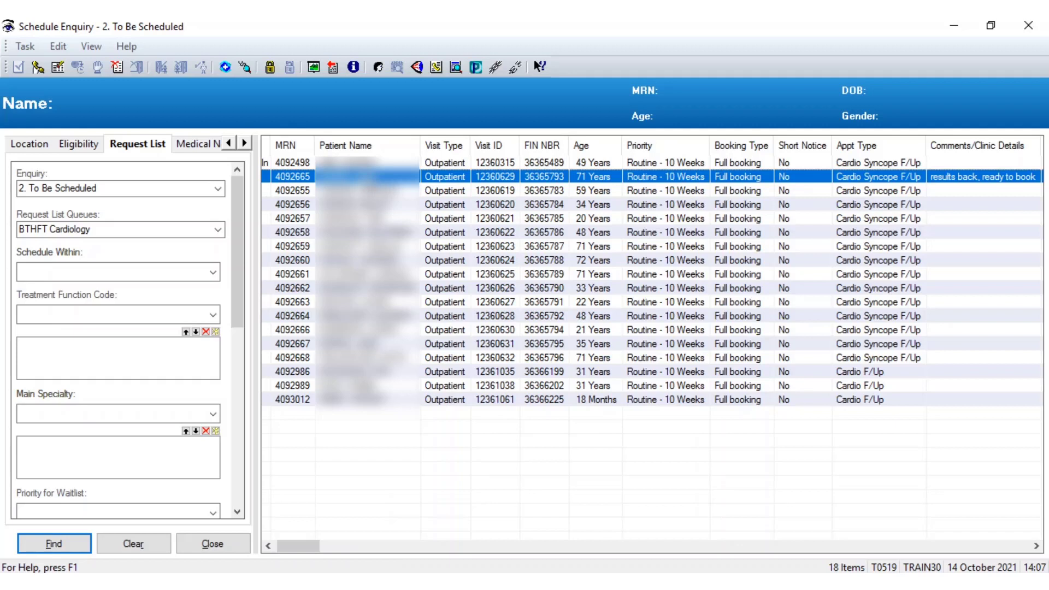
pyautogui.rightClick(368, 179)
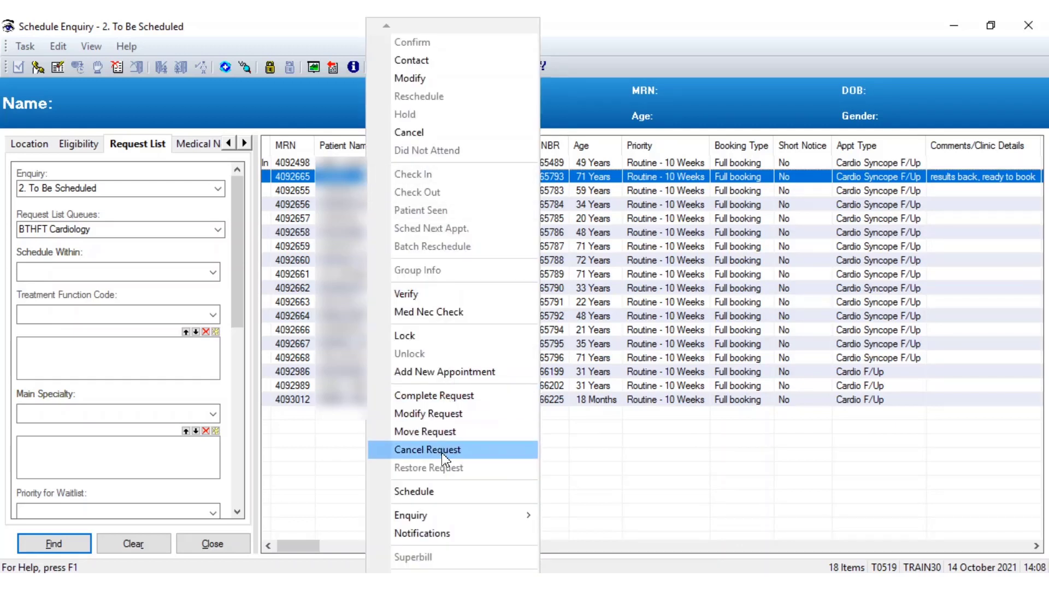
pyautogui.click(425, 452)
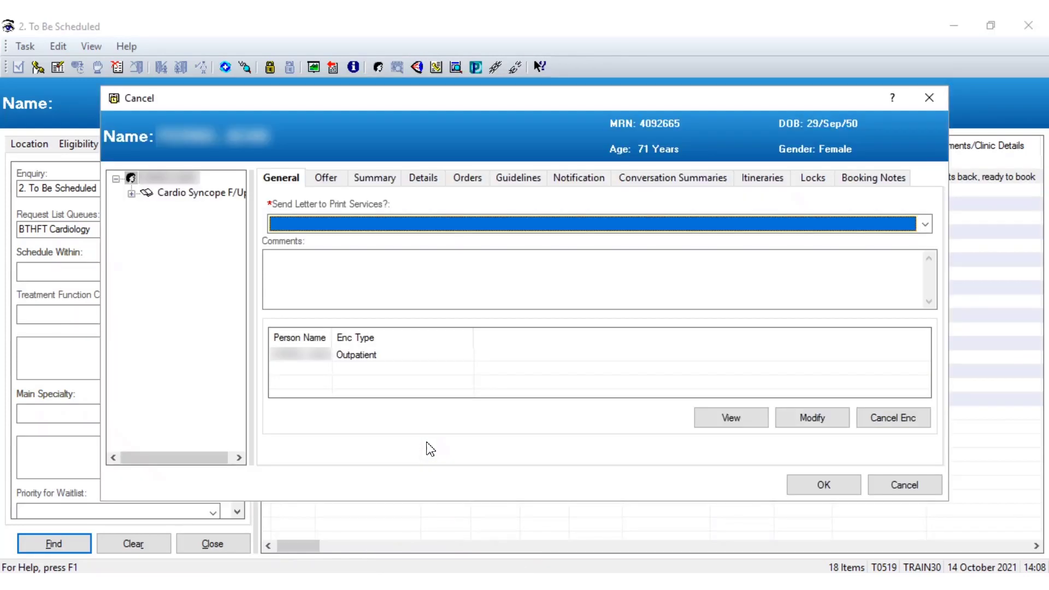
pyautogui.click(353, 228)
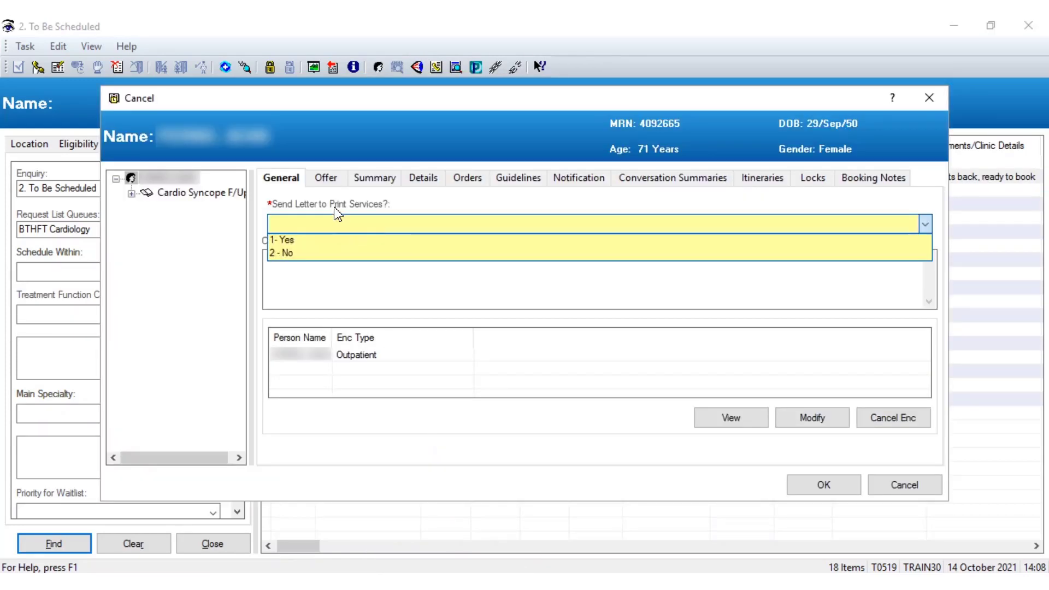
pyautogui.click(307, 257)
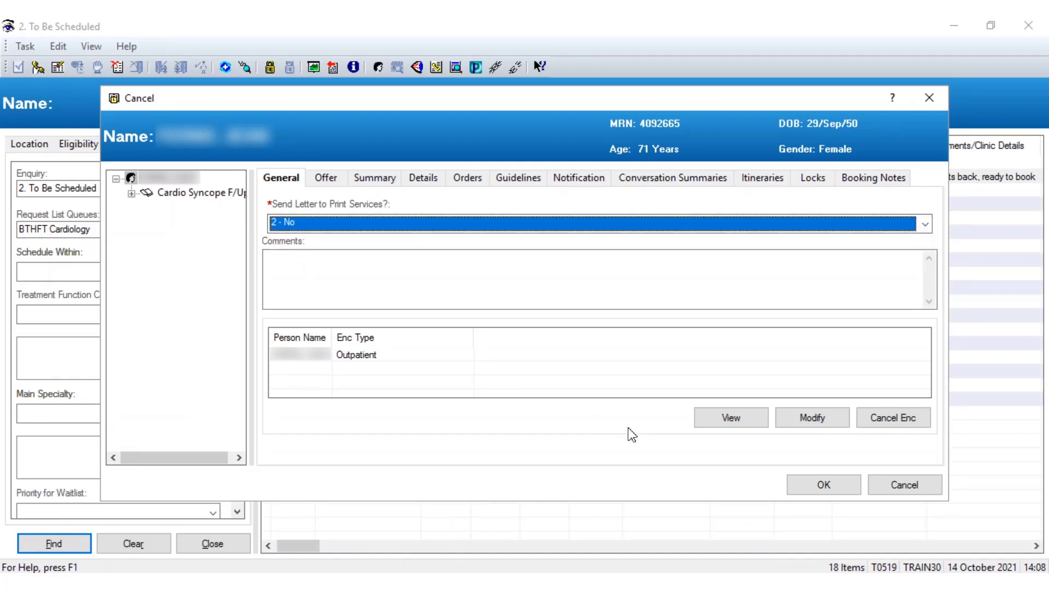
pyautogui.click(822, 484)
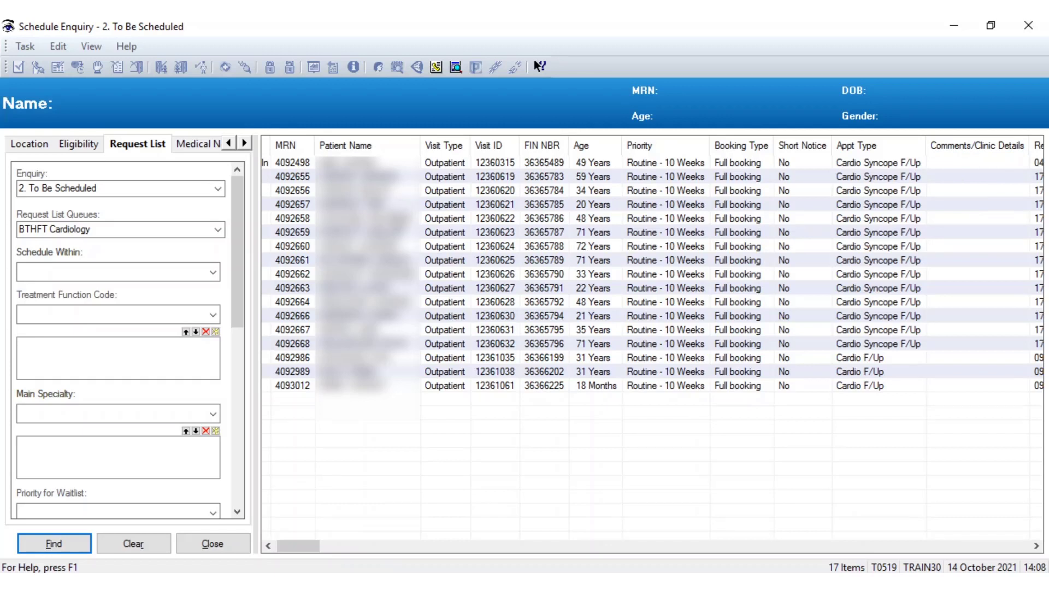
pyautogui.moveTo(431, 583)
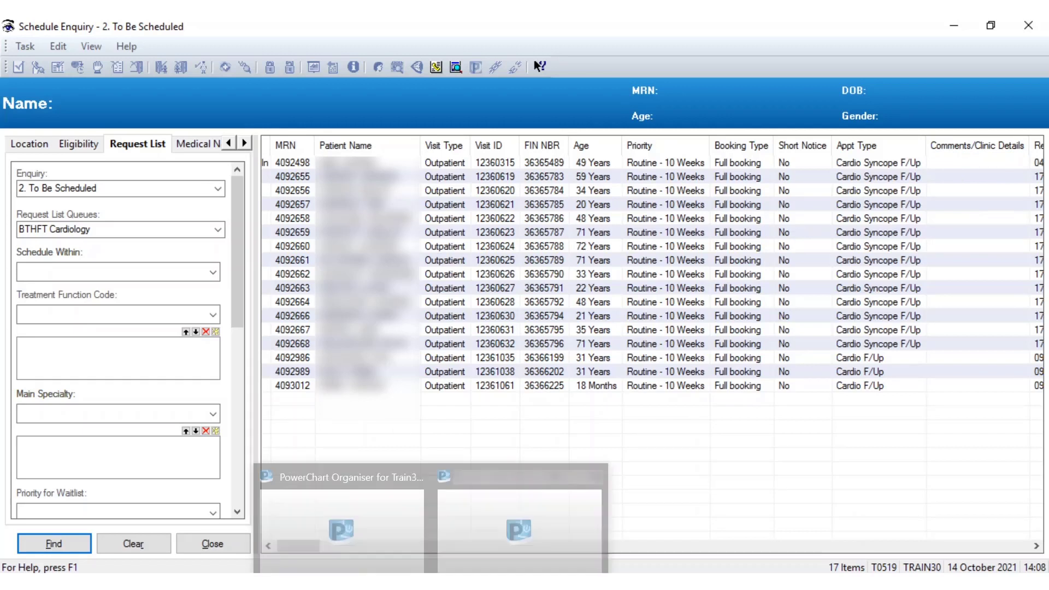
pyautogui.moveTo(497, 524)
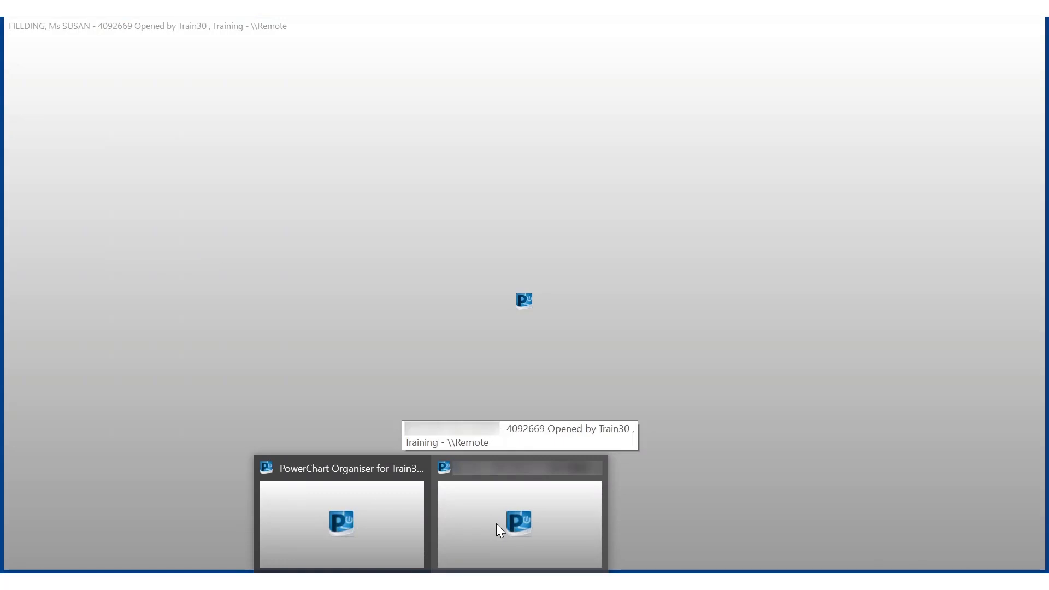